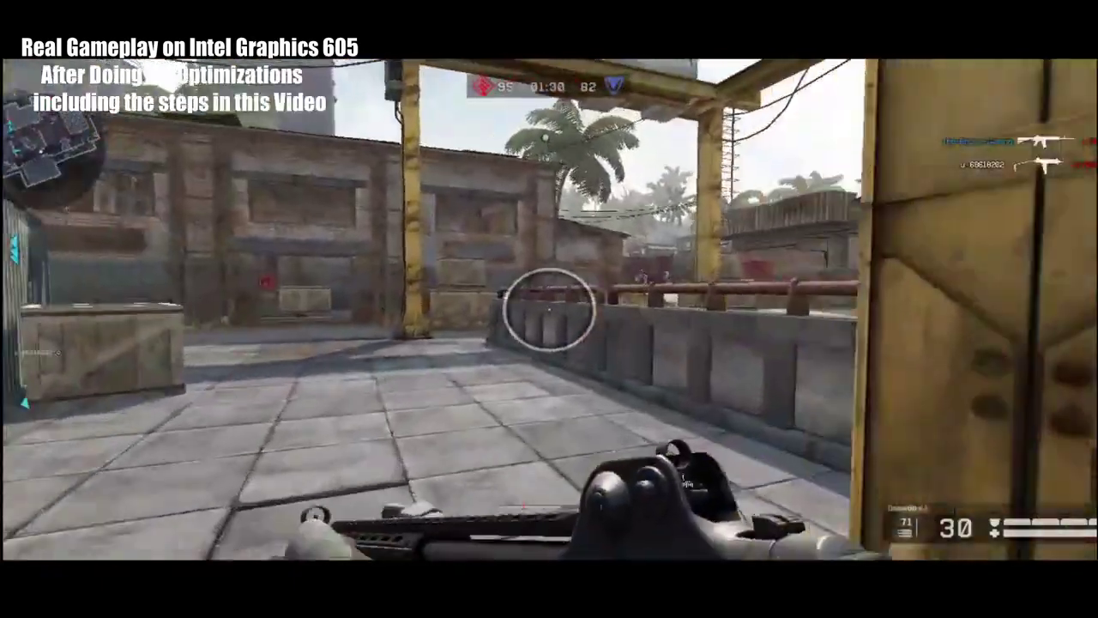
# - Sprint toward the yellow pillar in Warface and fire at opponents, draining the magazine to 17 rounds
pyautogui.press('w')
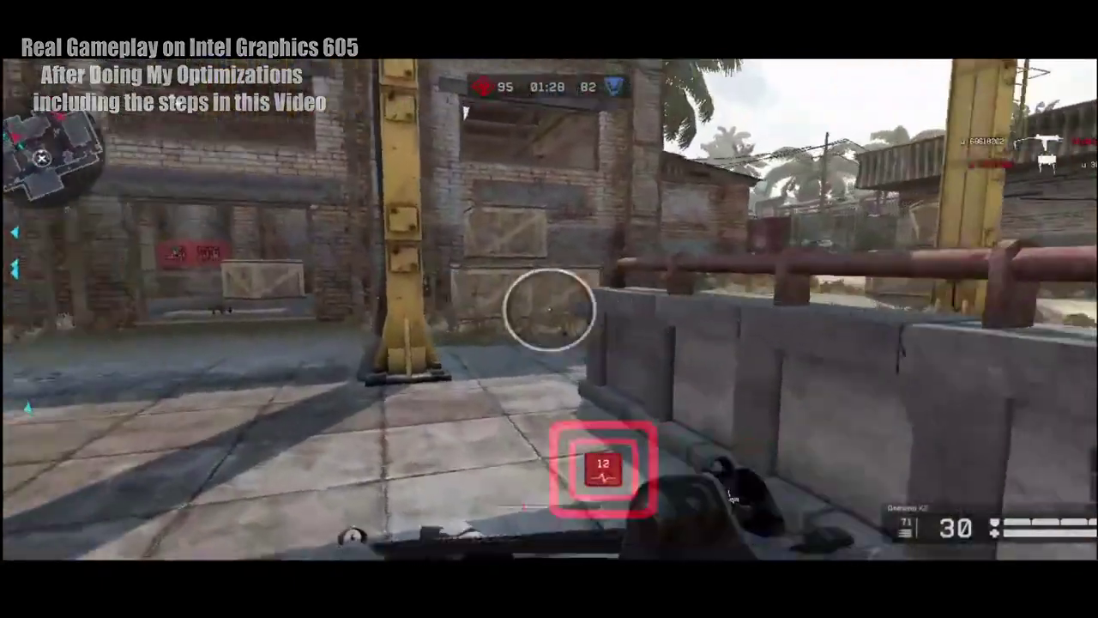
pyautogui.click(549, 309)
pyautogui.click(549, 309)
pyautogui.click(549, 309)
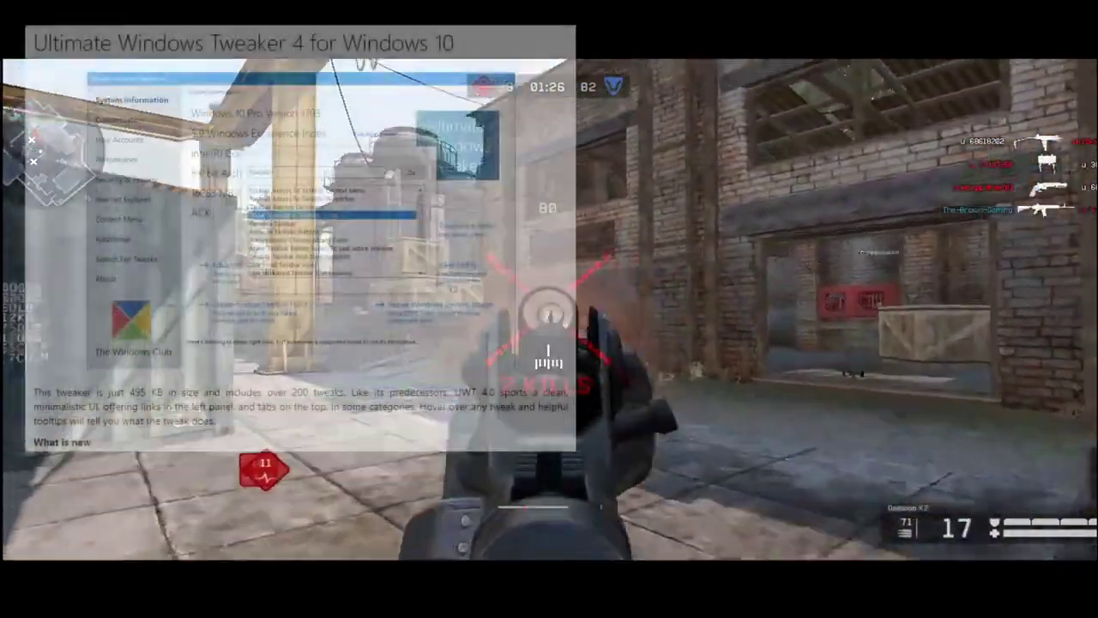
pyautogui.click(549, 309)
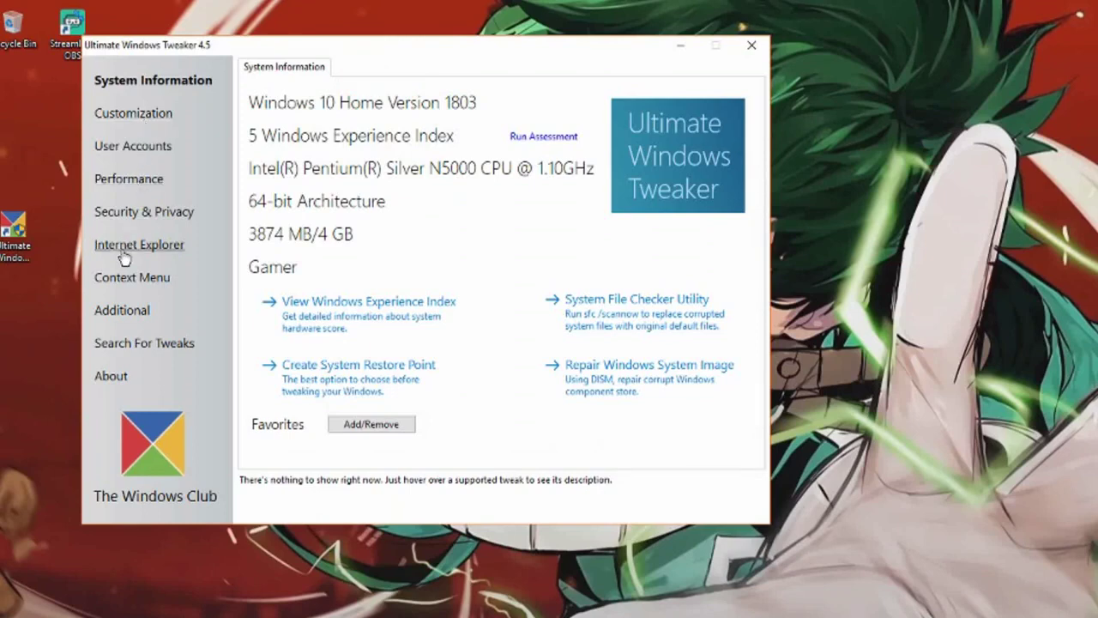
# - Show the Performance Tweaks page with its shutdown timeout sliders and service options
pyautogui.click(126, 180)
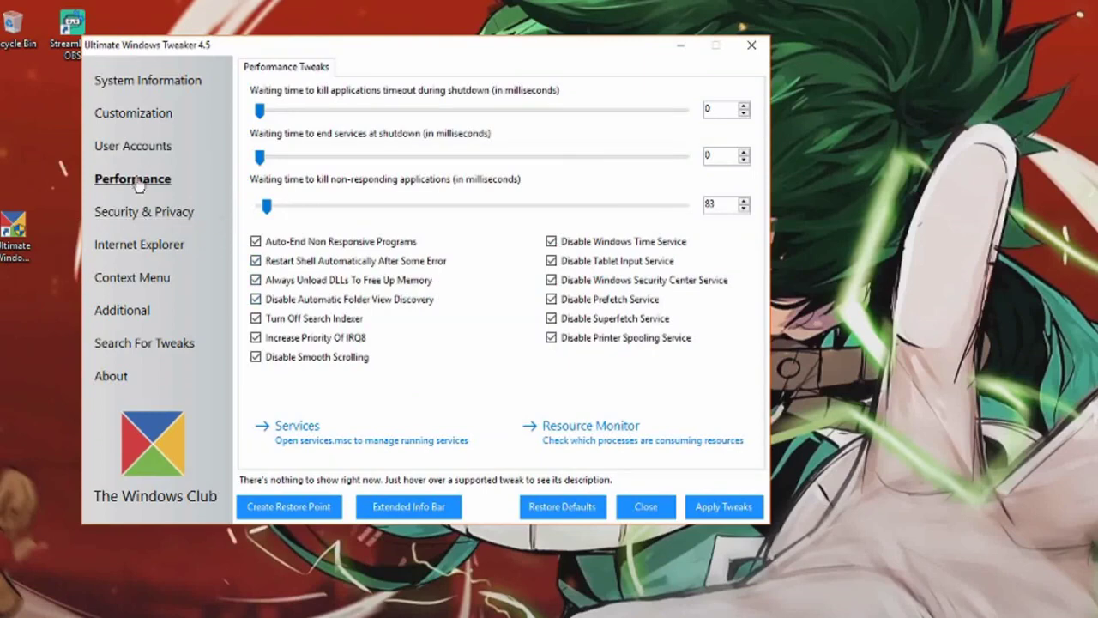
# - Switch to the Customization section's Windows 10 tweaks for power menu, Start and Edge
pyautogui.click(139, 115)
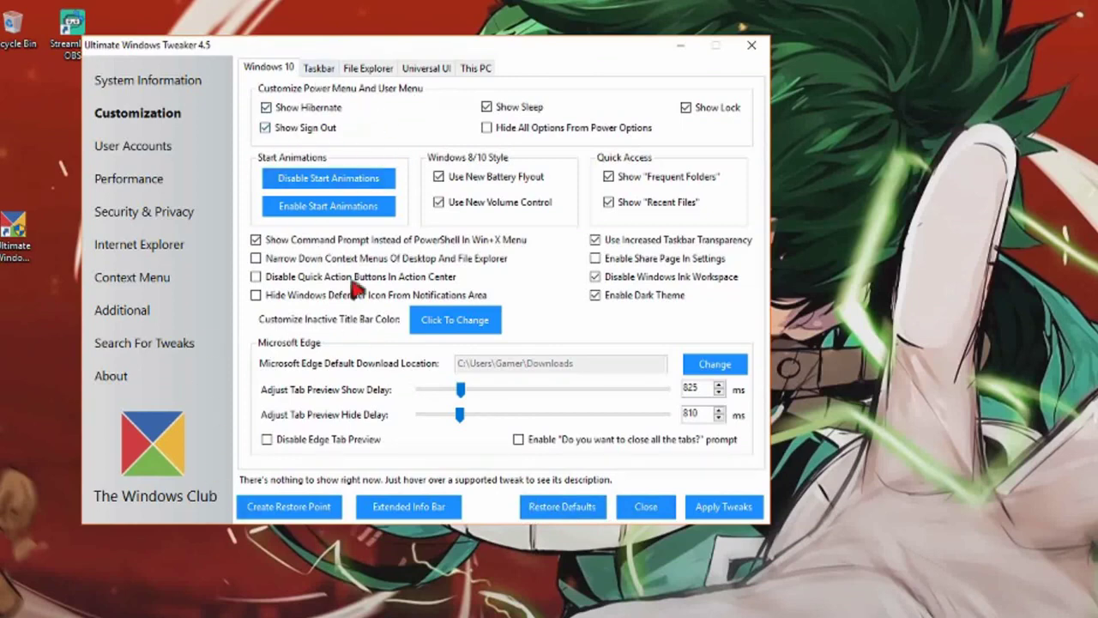
# - Browse the Taskbar, File Explorer, Universal UI and This PC tabs, ending on User Accounts tweaks
pyautogui.click(316, 72)
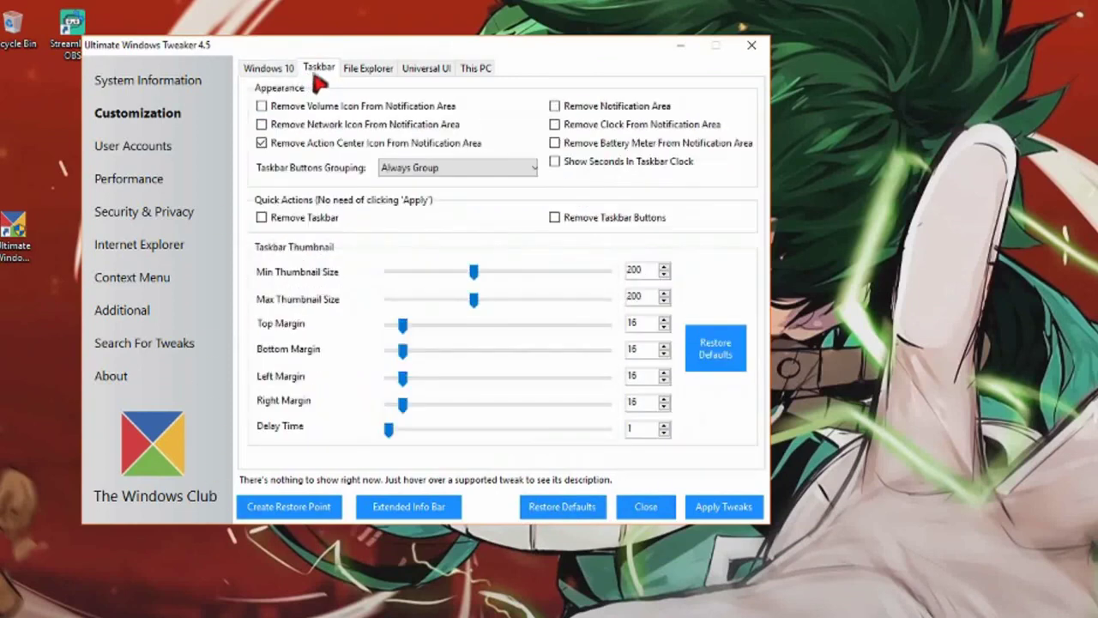
pyautogui.click(368, 69)
pyautogui.click(427, 69)
pyautogui.click(351, 70)
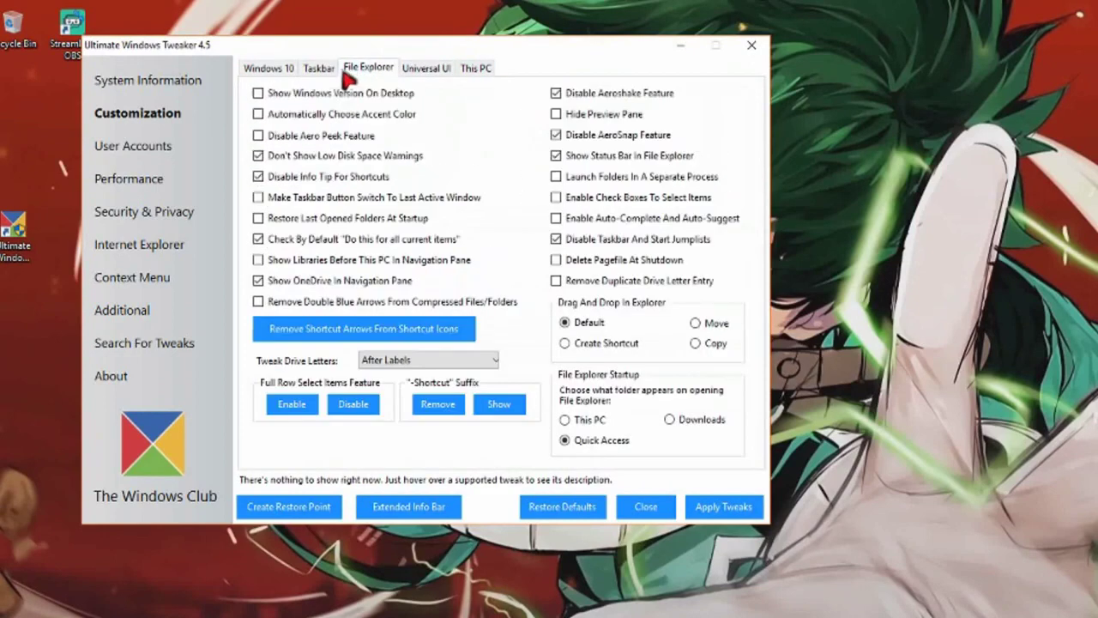
pyautogui.click(340, 72)
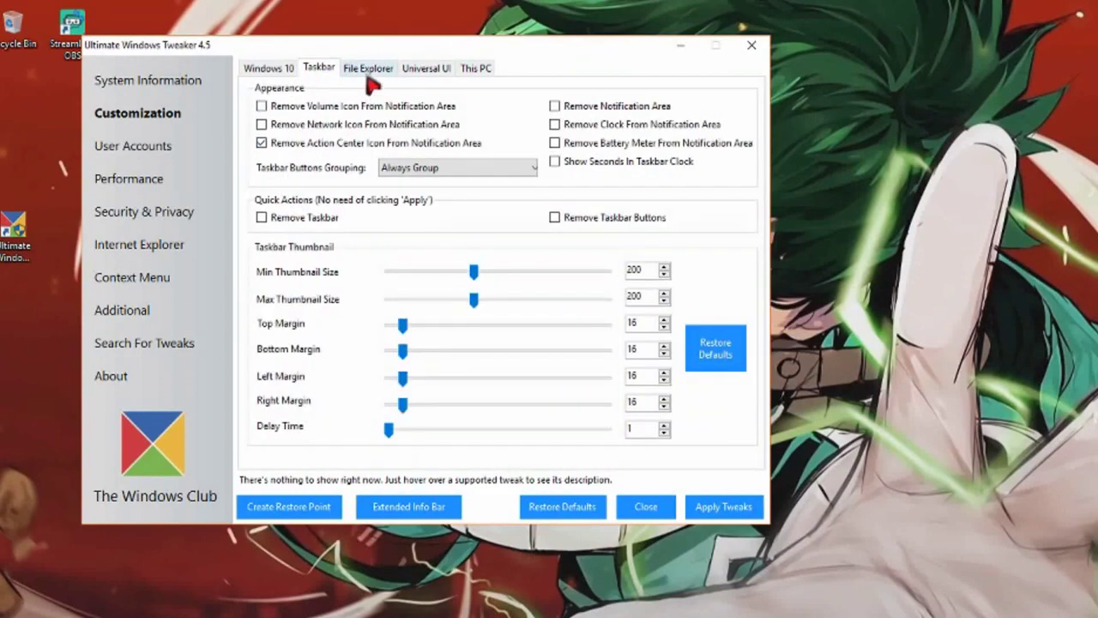
pyautogui.click(367, 72)
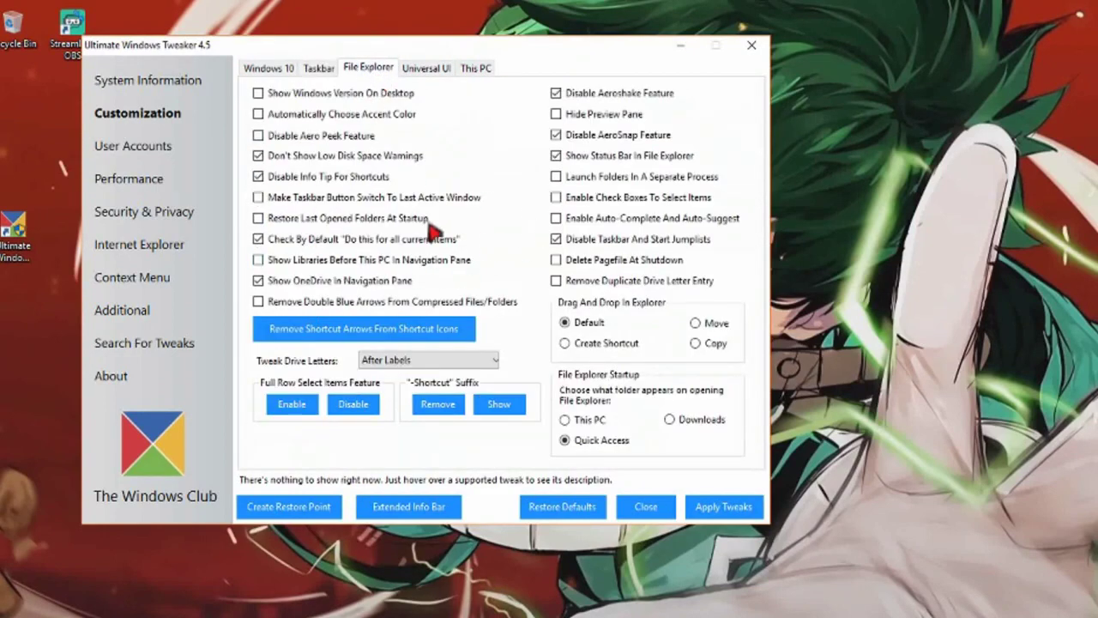
pyautogui.click(425, 68)
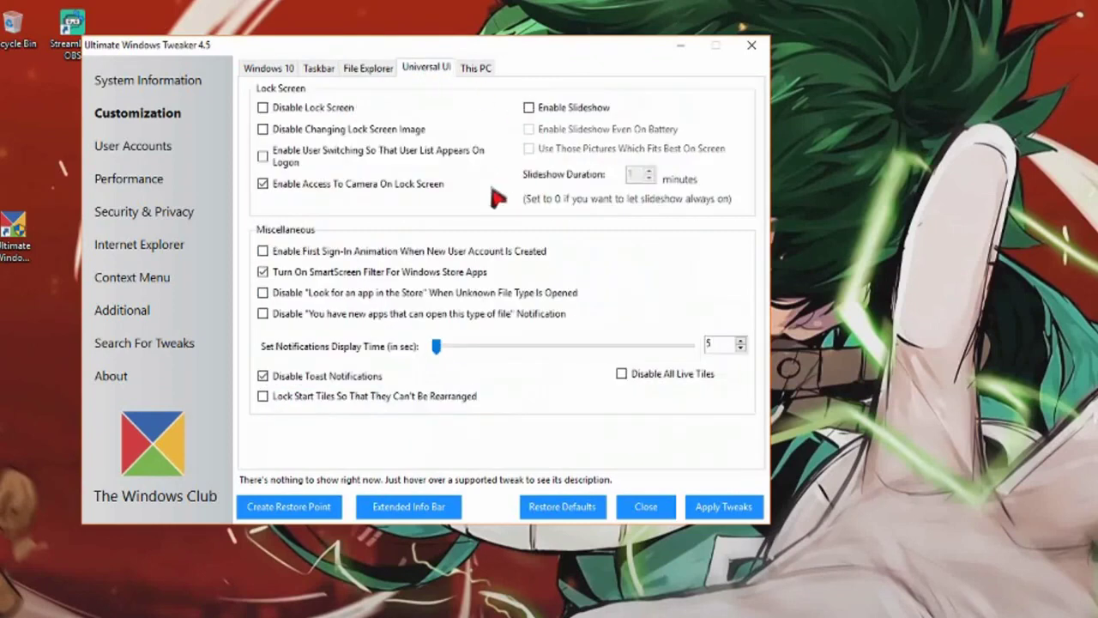
pyautogui.click(482, 78)
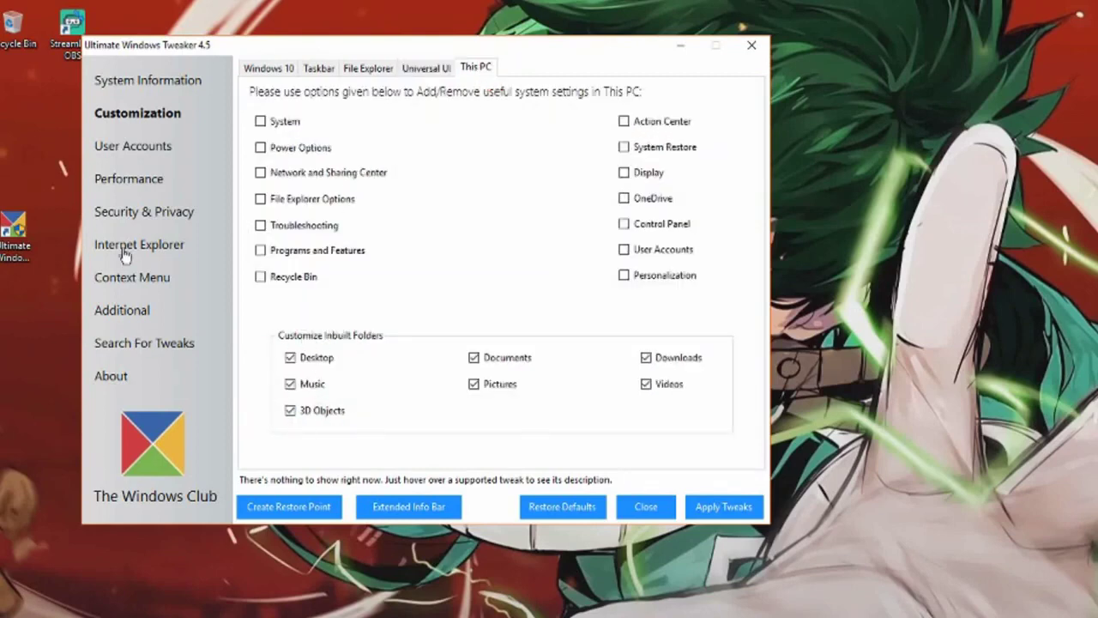
pyautogui.click(96, 150)
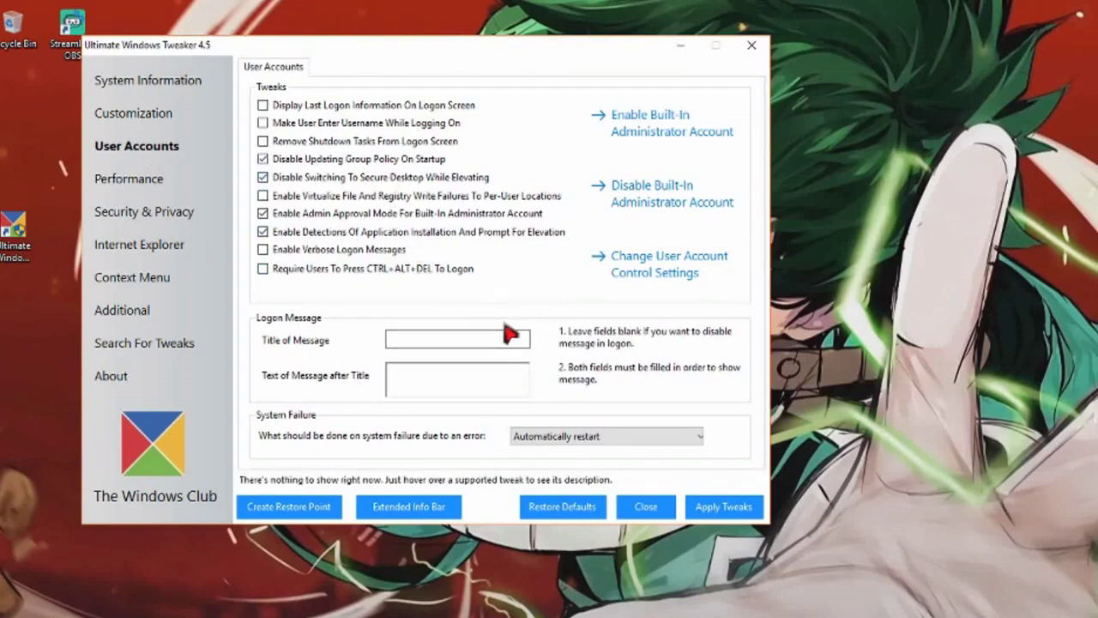
# - Browse the Additional, Context Menu and Internet Explorer tweaks, ending on Security & Privacy
pyautogui.click(137, 318)
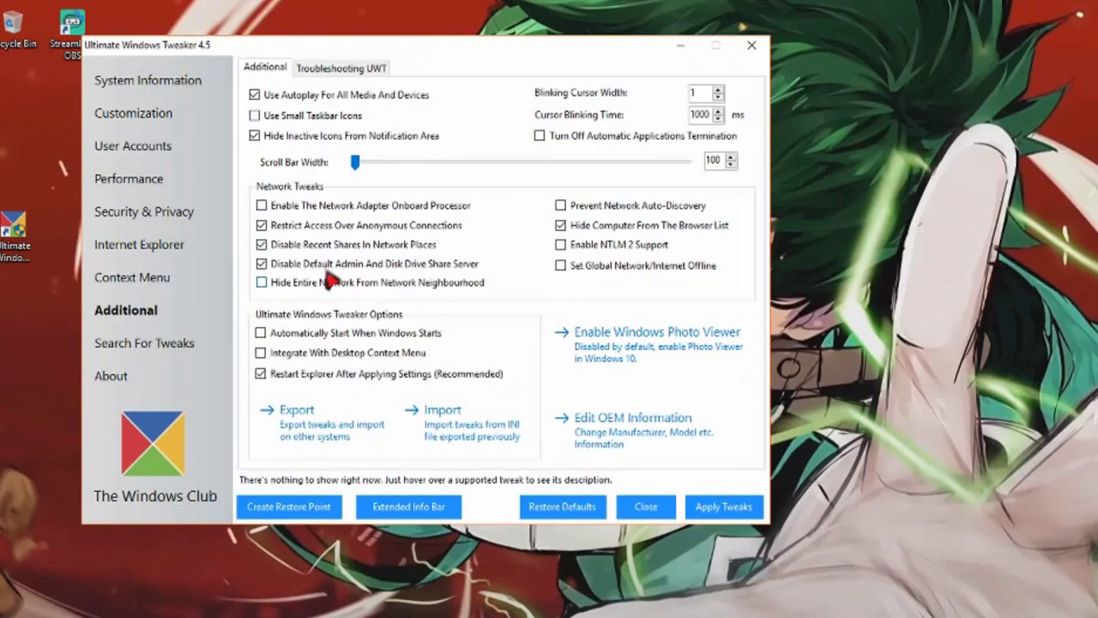
pyautogui.click(157, 278)
pyautogui.click(179, 247)
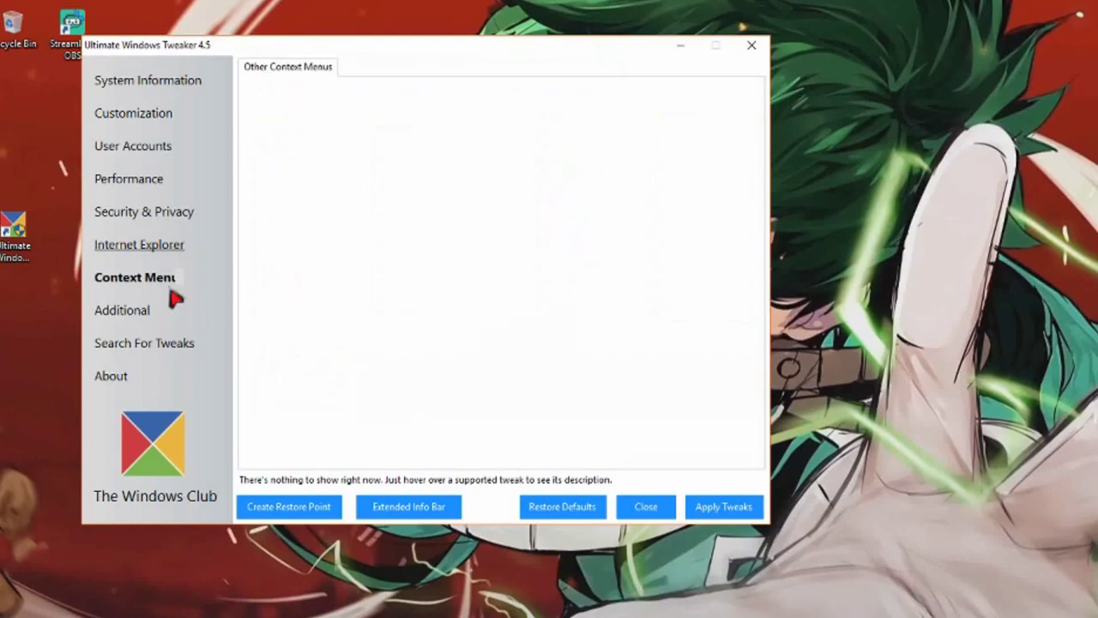
pyautogui.click(163, 219)
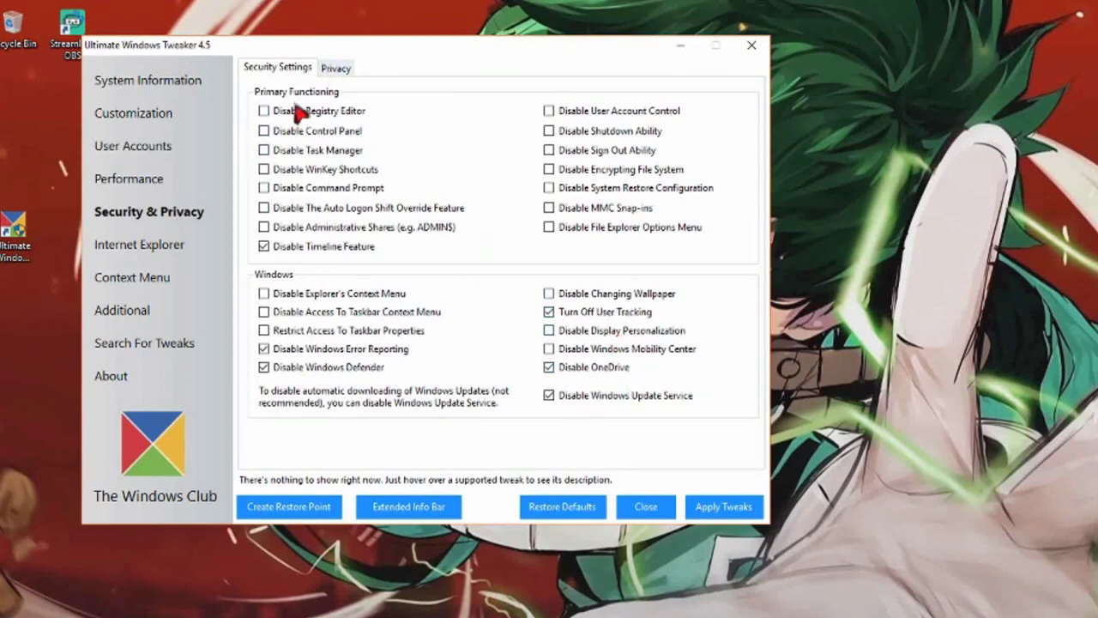
# - Review the Privacy tab, then close Ultimate Windows Tweaker to return to the desktop
pyautogui.click(317, 72)
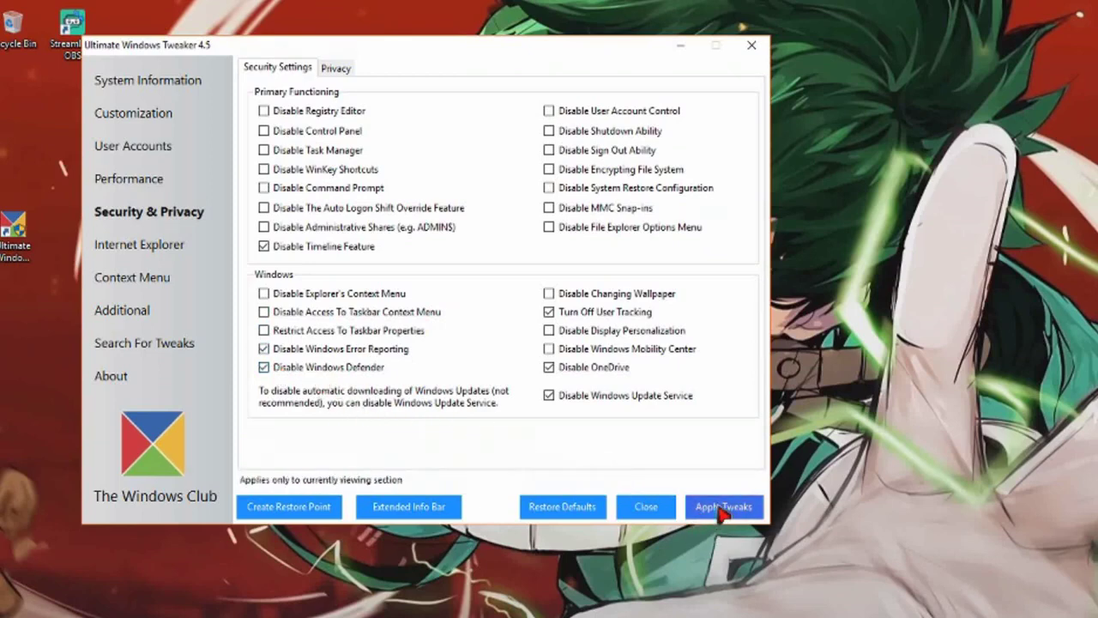
pyautogui.click(644, 507)
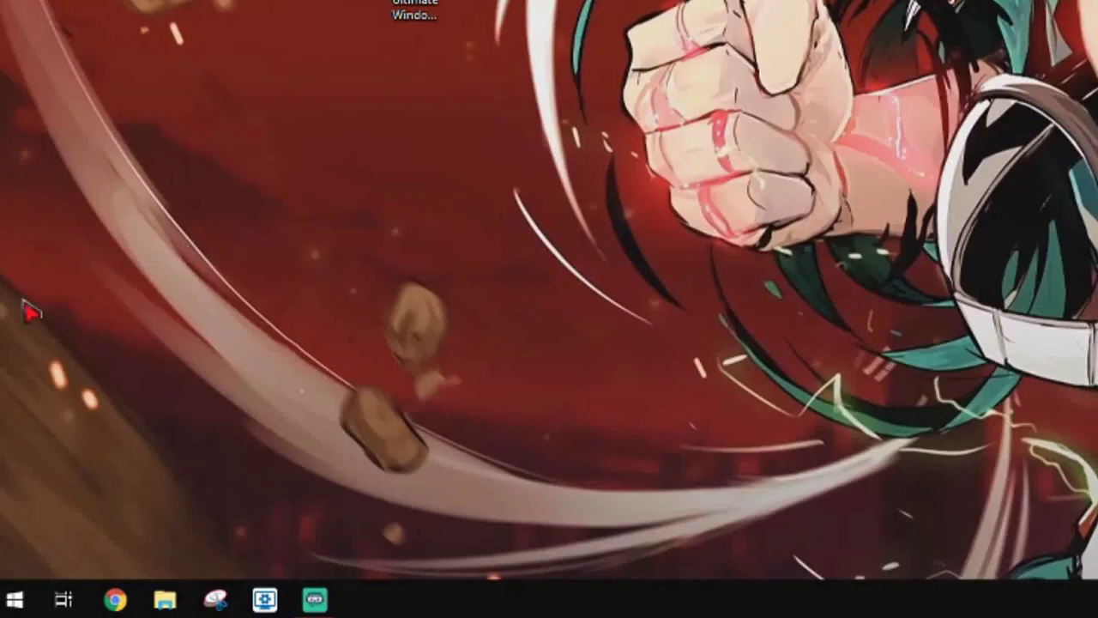
pyautogui.click(14, 597)
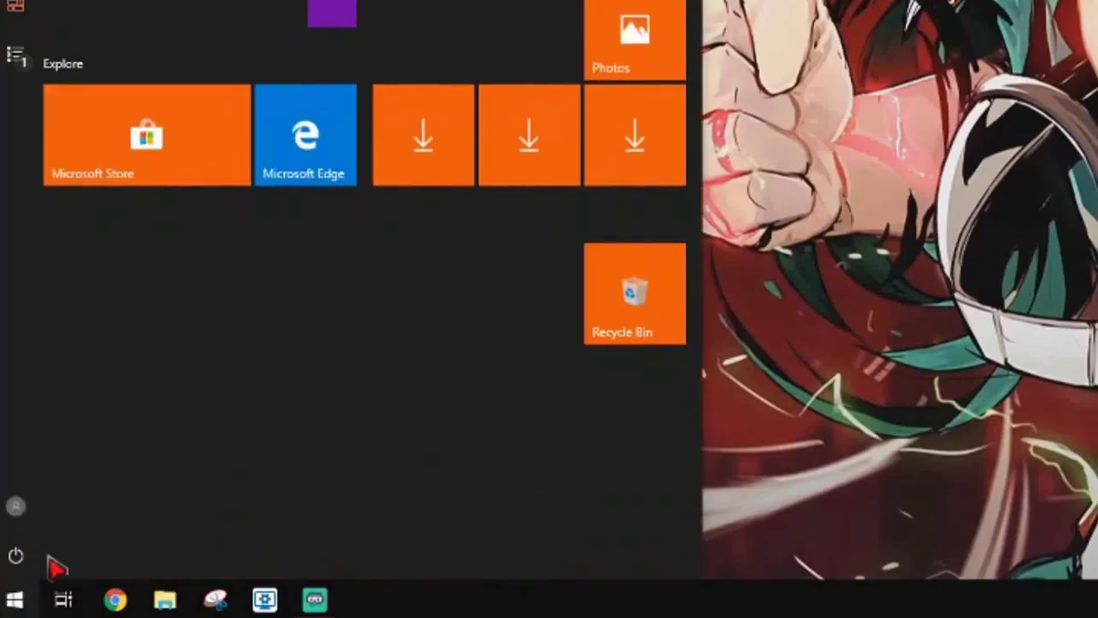
pyautogui.click(26, 559)
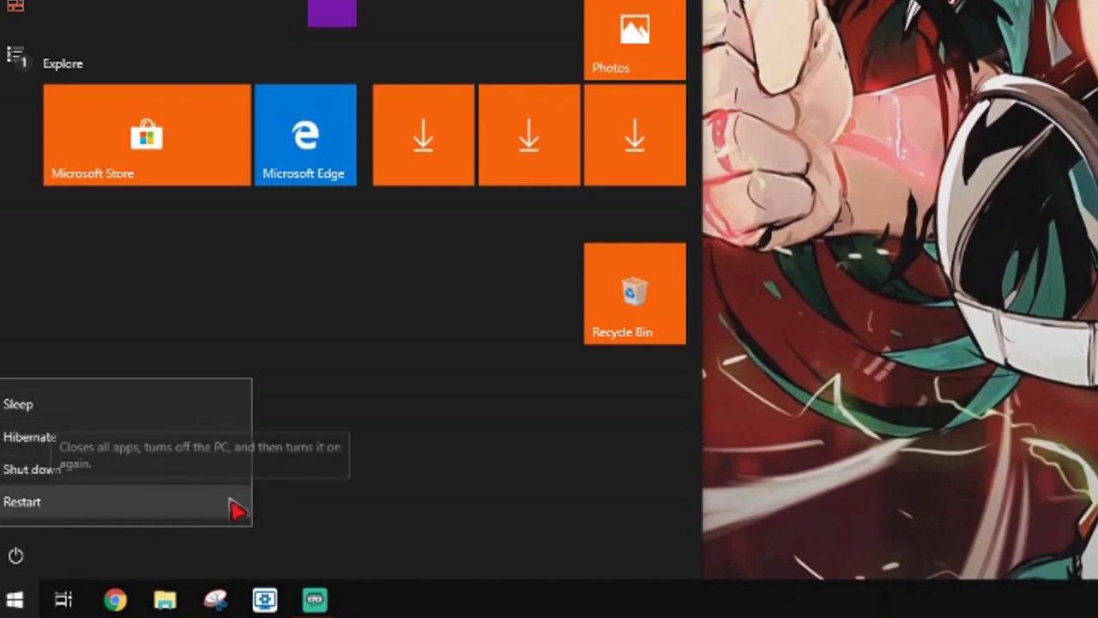
pyautogui.click(755, 478)
pyautogui.click(805, 468)
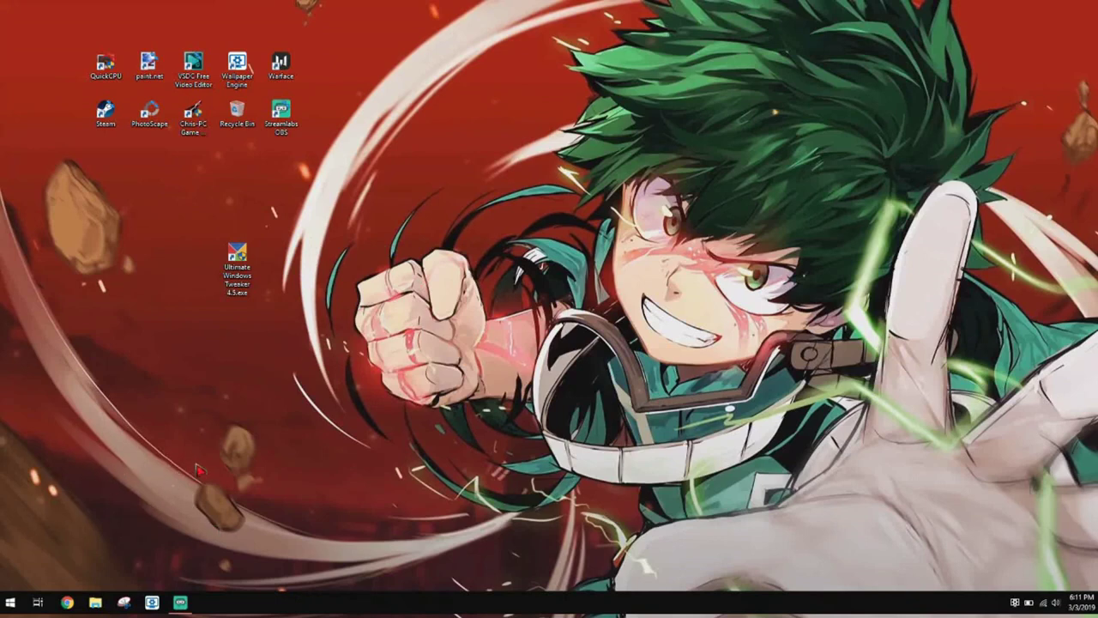
# - Search 'slep' from the Start menu and open the Power & sleep settings
pyautogui.press('super')
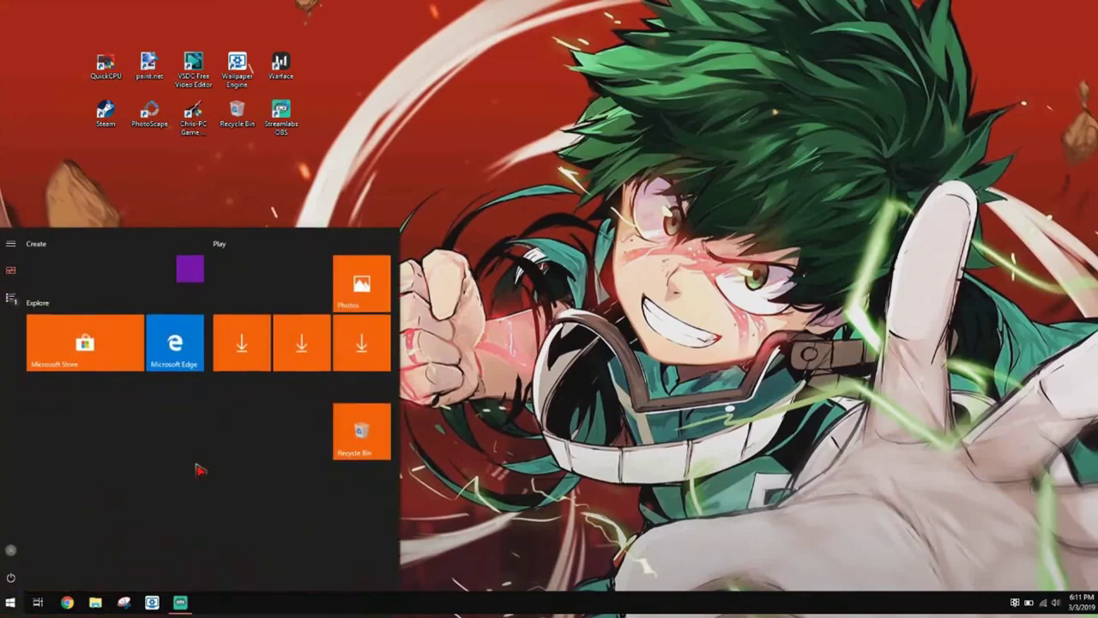
pyautogui.write('slep')
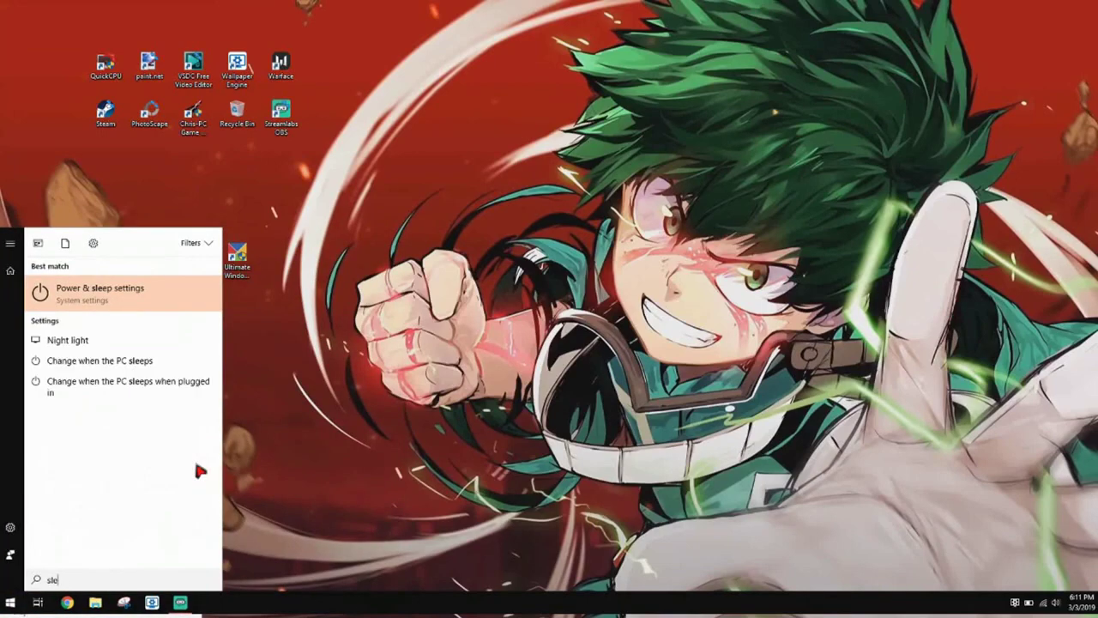
pyautogui.click(165, 296)
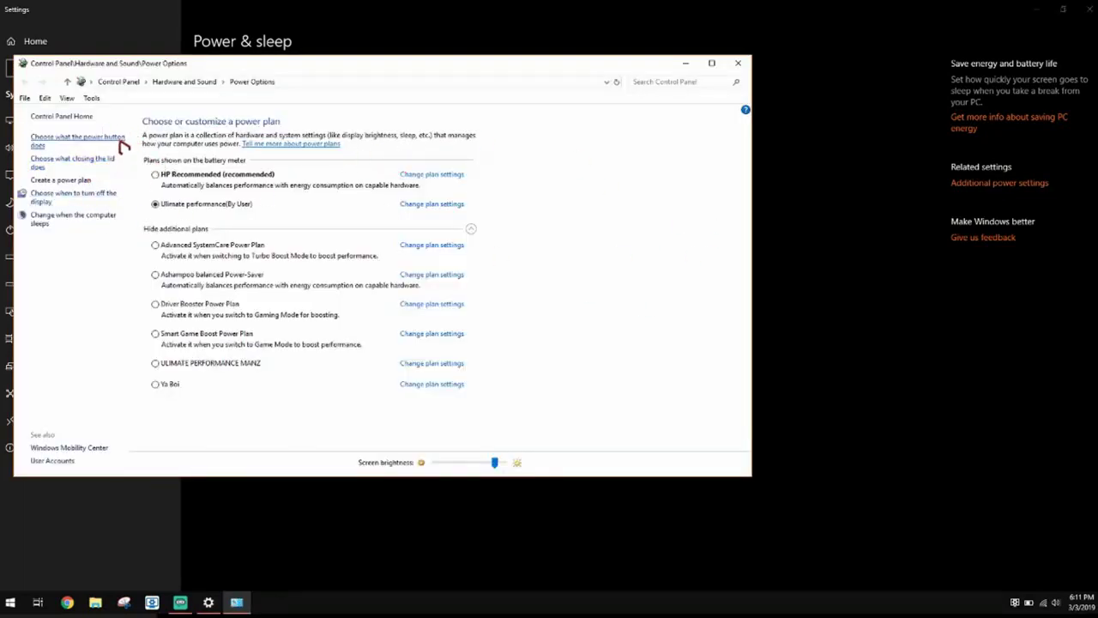
# - Turn off fast startup in the power button settings, save, and close Power Options
pyautogui.click(121, 142)
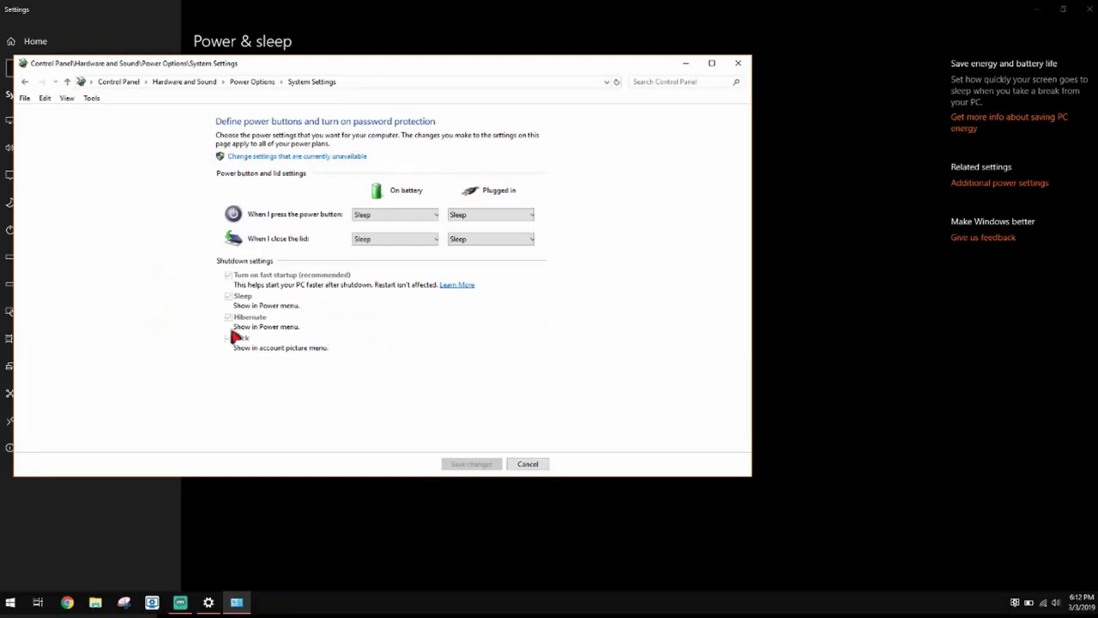
pyautogui.click(248, 156)
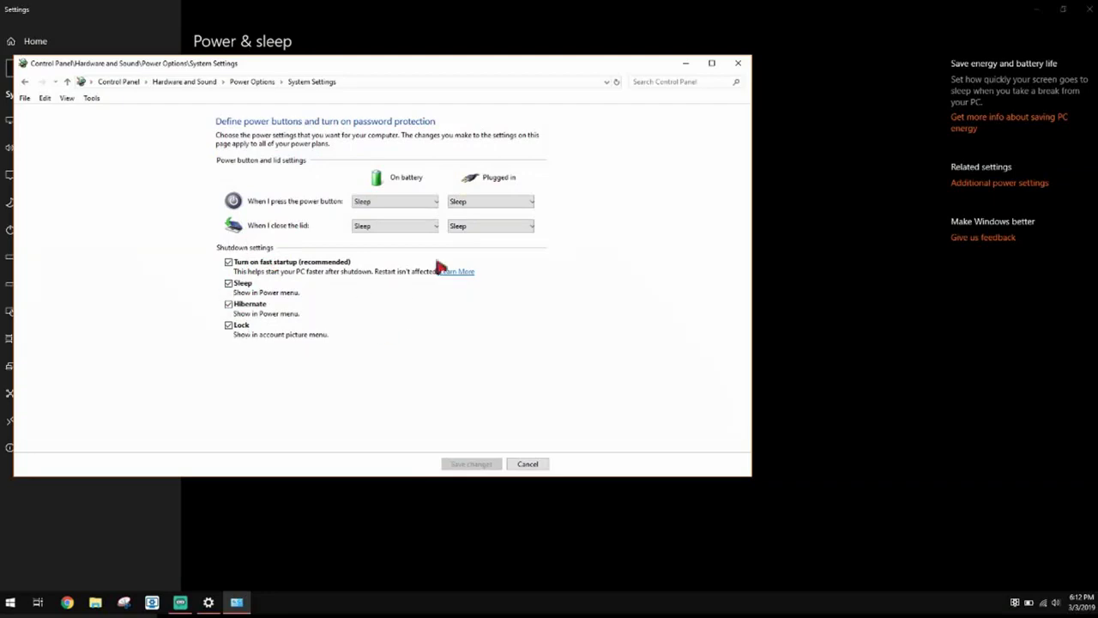
pyautogui.click(229, 261)
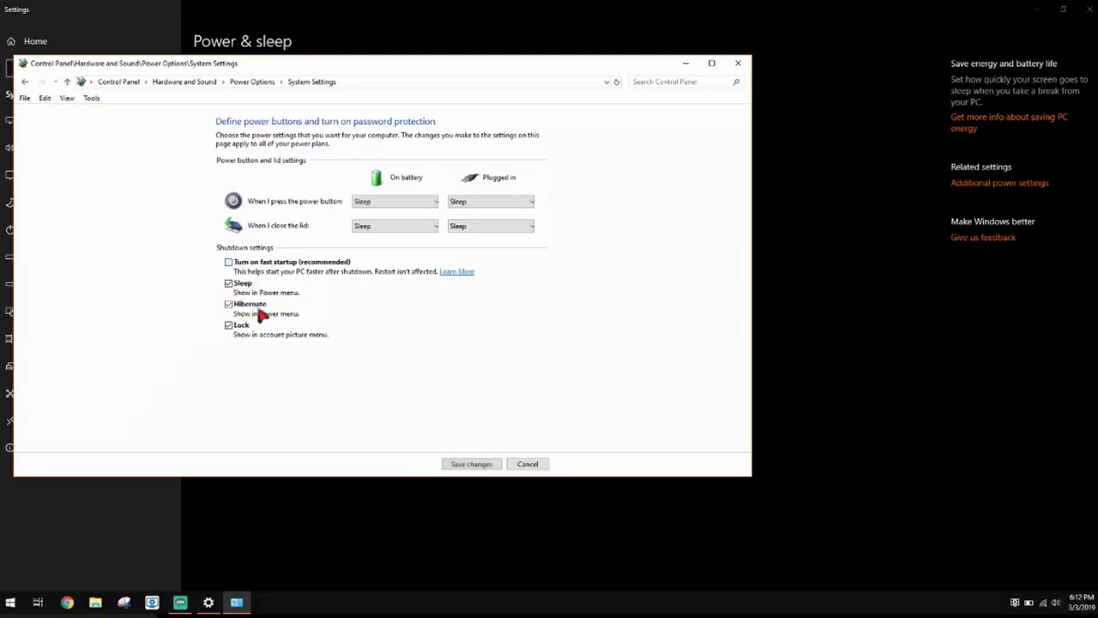
pyautogui.click(474, 464)
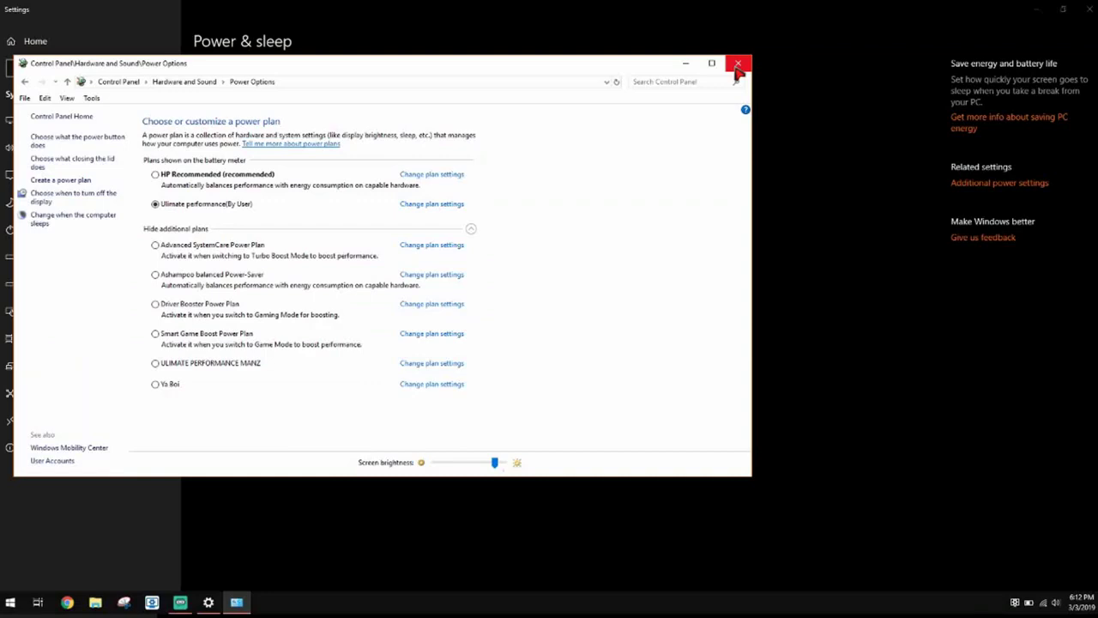
pyautogui.click(737, 65)
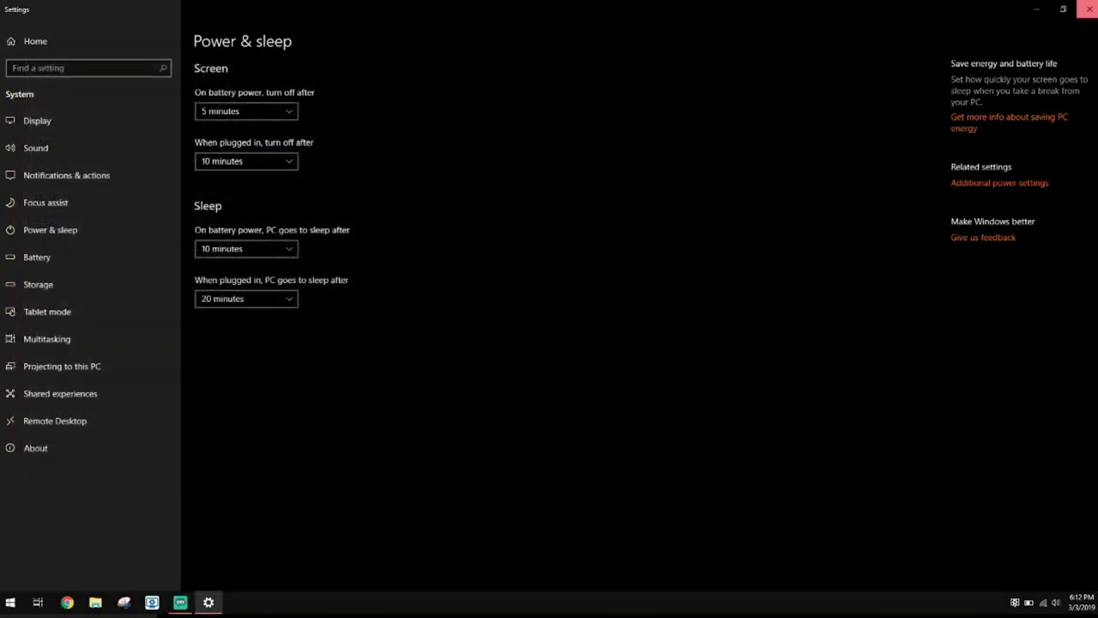
# - Close Power & sleep, search 'game' to reach Game Mode, and open Graphics settings
pyautogui.click(1088, 9)
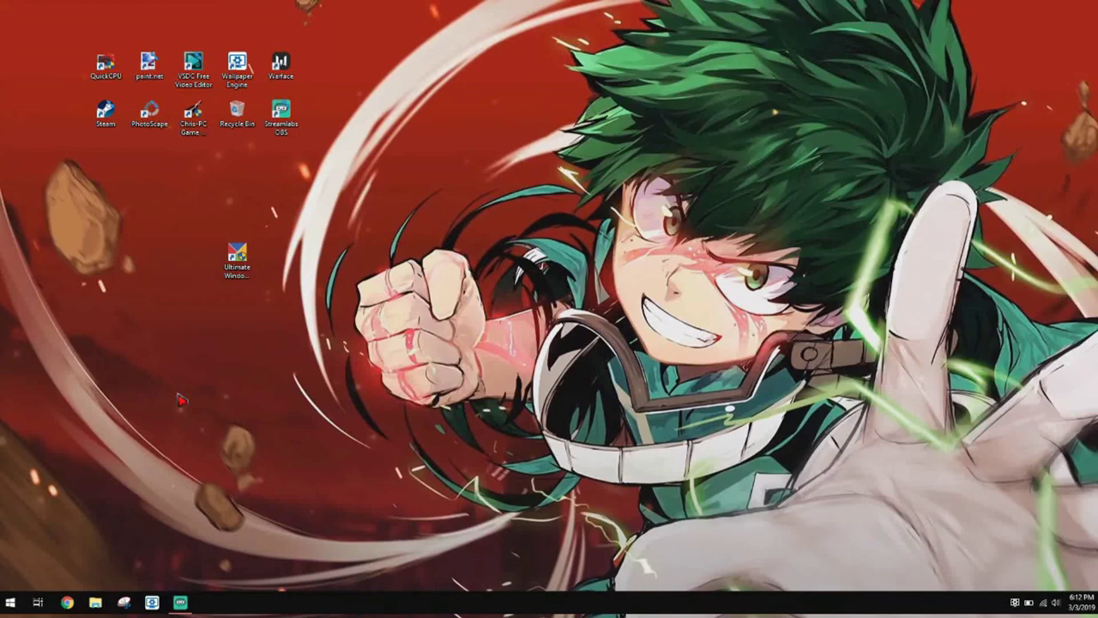
pyautogui.press('super')
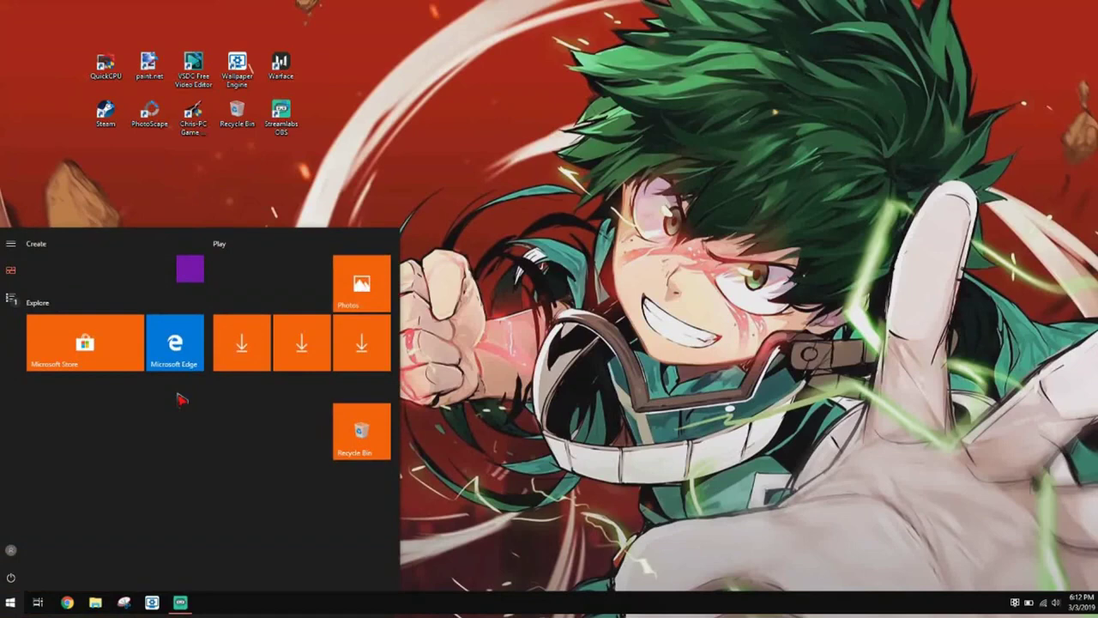
pyautogui.write('game')
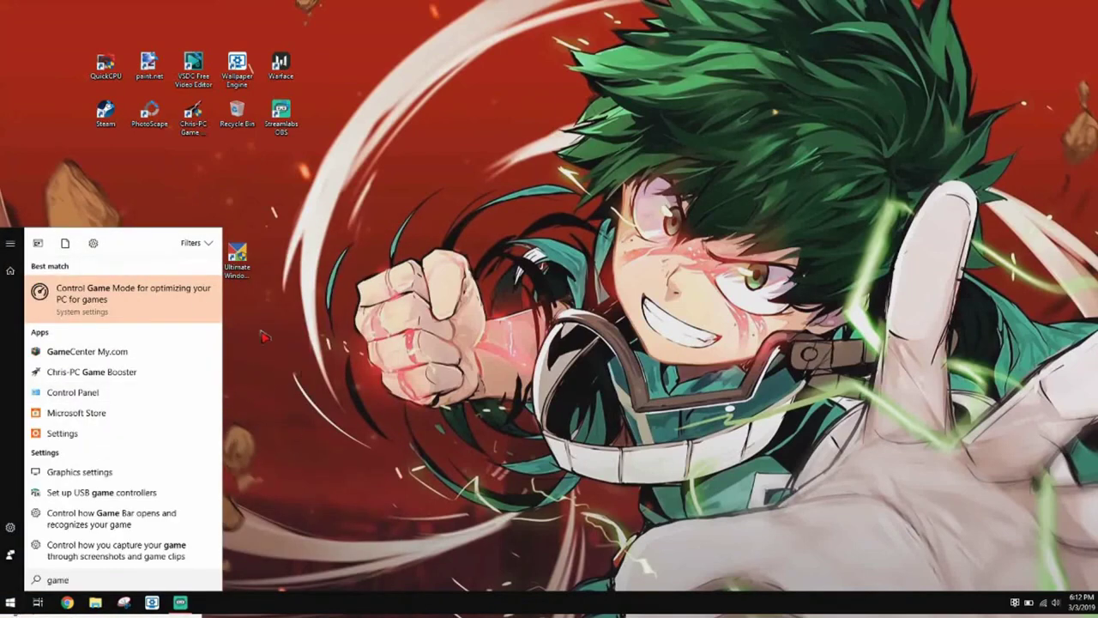
pyautogui.click(122, 299)
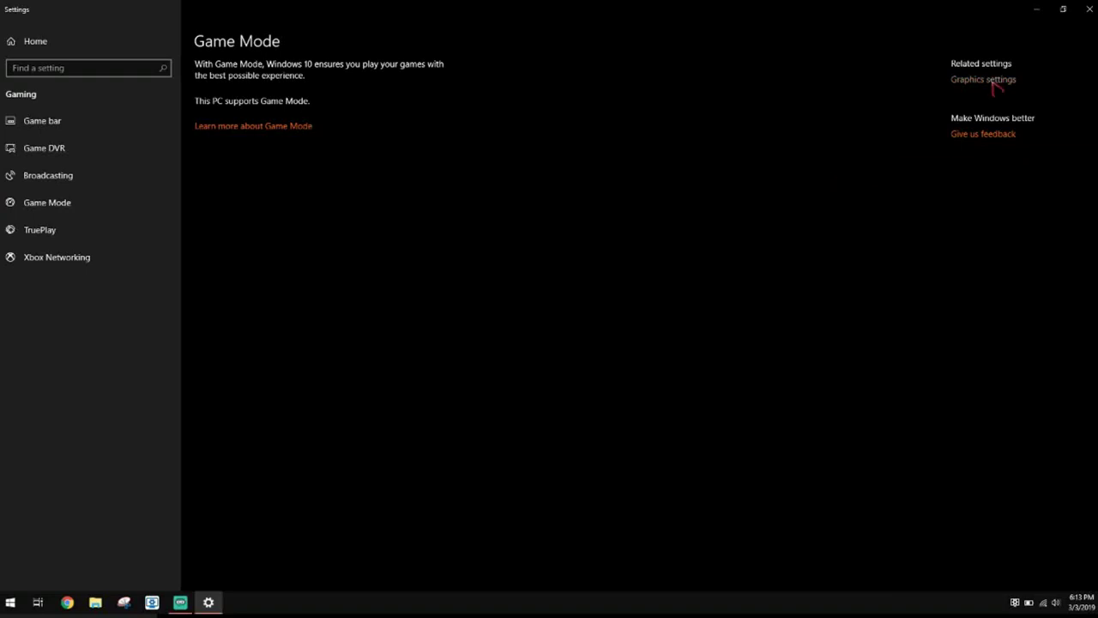
pyautogui.click(994, 81)
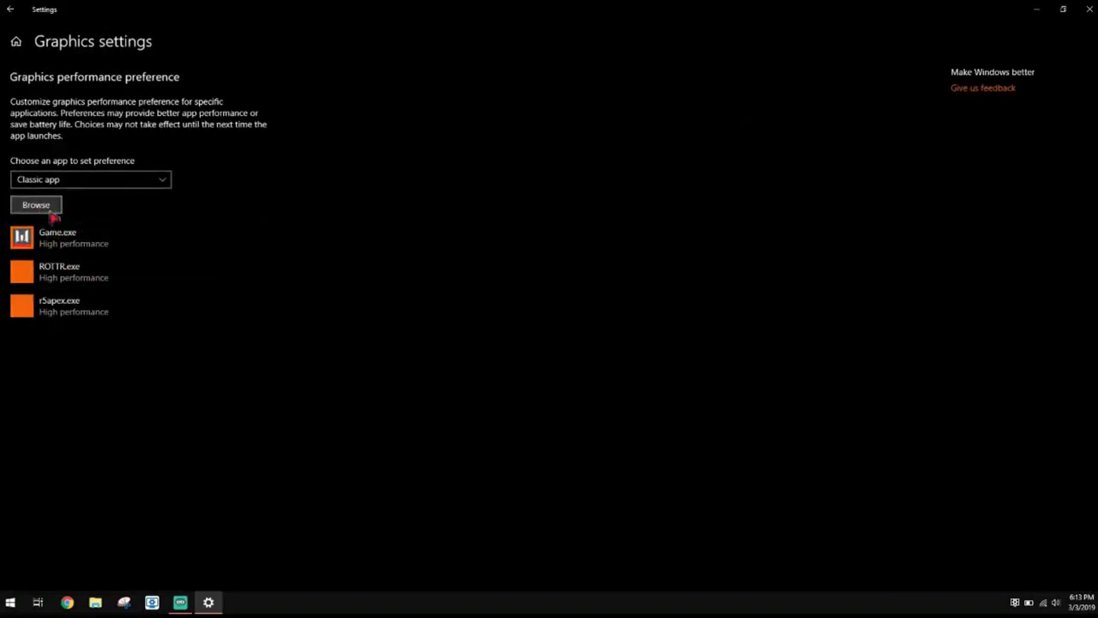
# - Save High performance as Game.exe's graphics preference, then close Settings
pyautogui.click(85, 250)
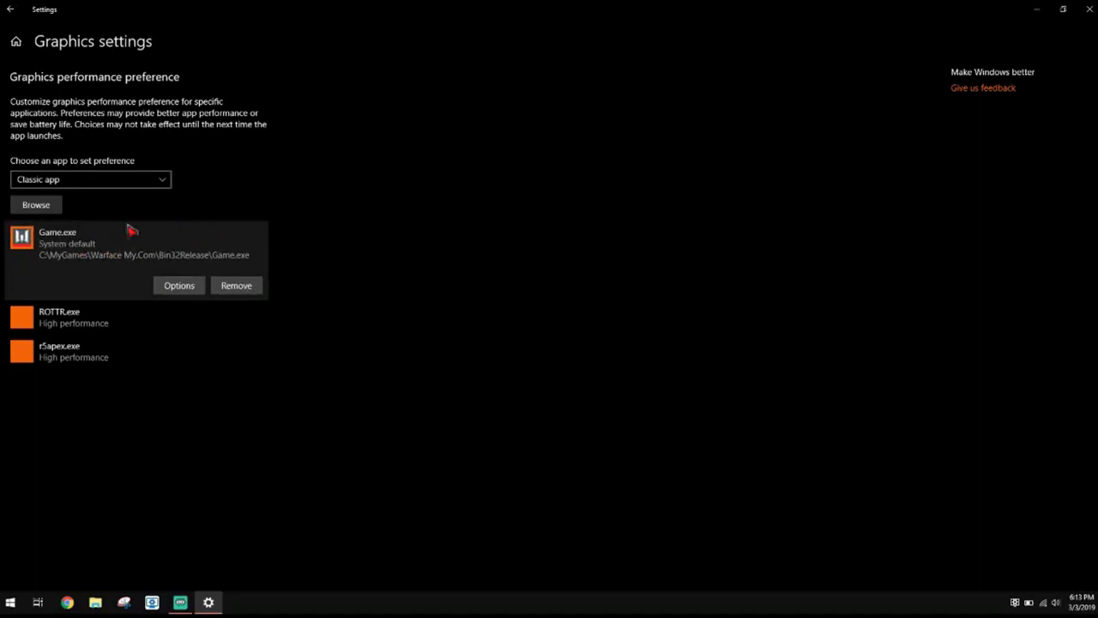
pyautogui.click(32, 249)
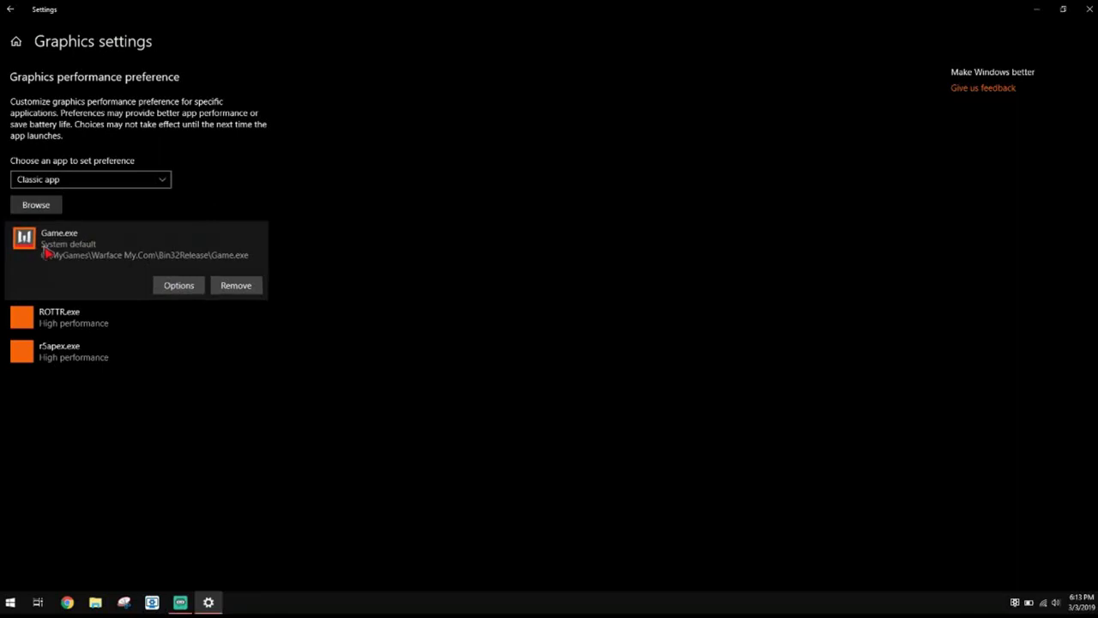
pyautogui.click(68, 316)
pyautogui.click(33, 242)
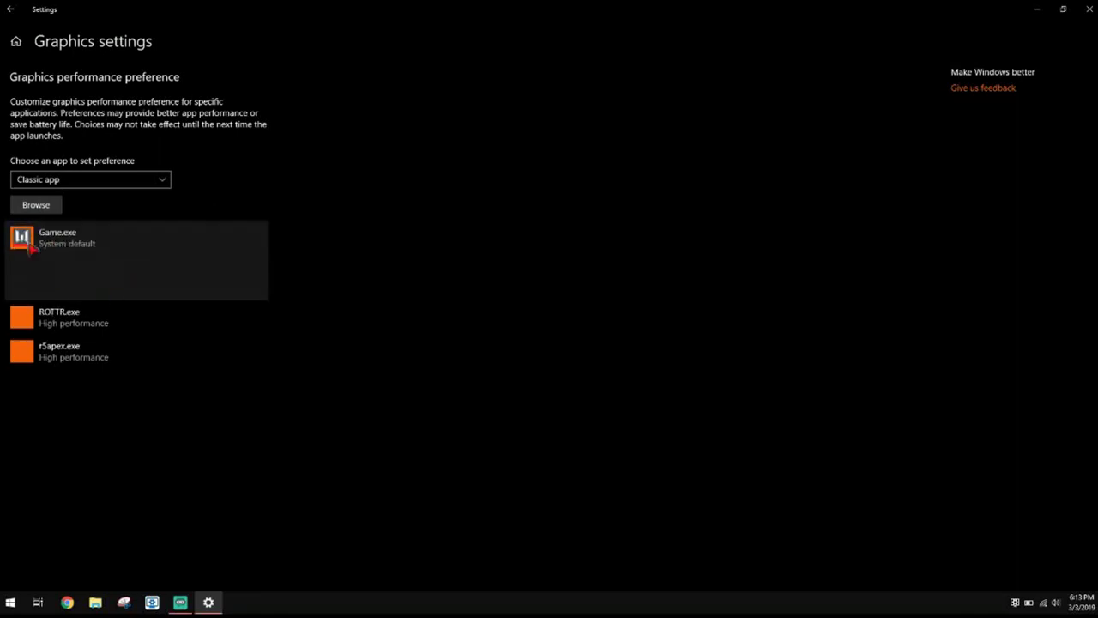
pyautogui.click(178, 286)
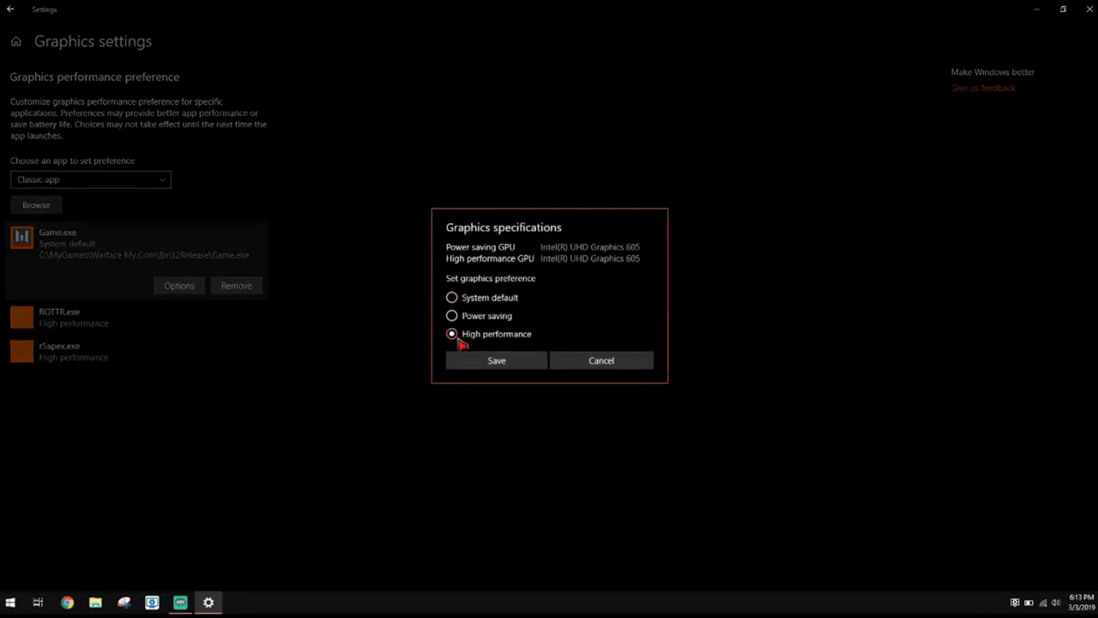
pyautogui.click(481, 361)
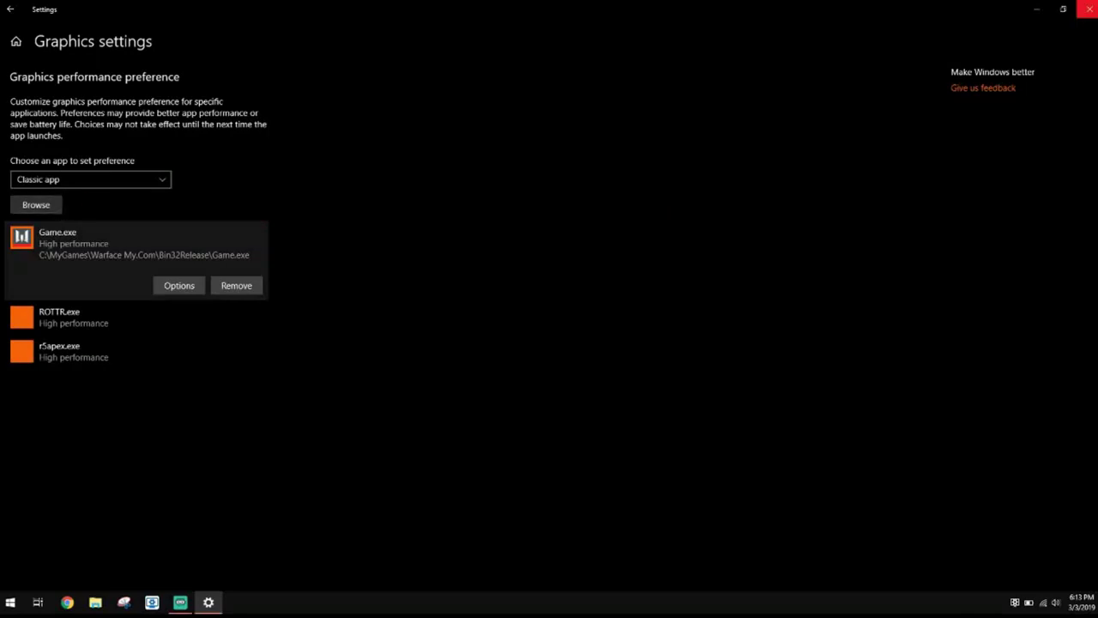
pyautogui.click(1089, 9)
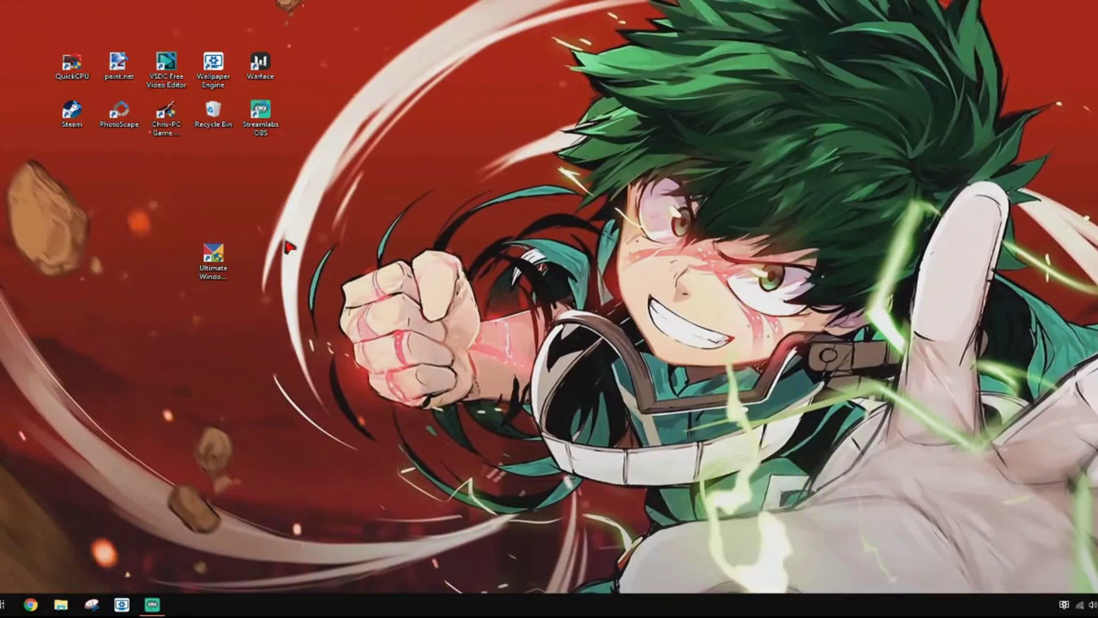
# - Run services.msc from the Run dialog to launch the Services console
pyautogui.click(288, 247)
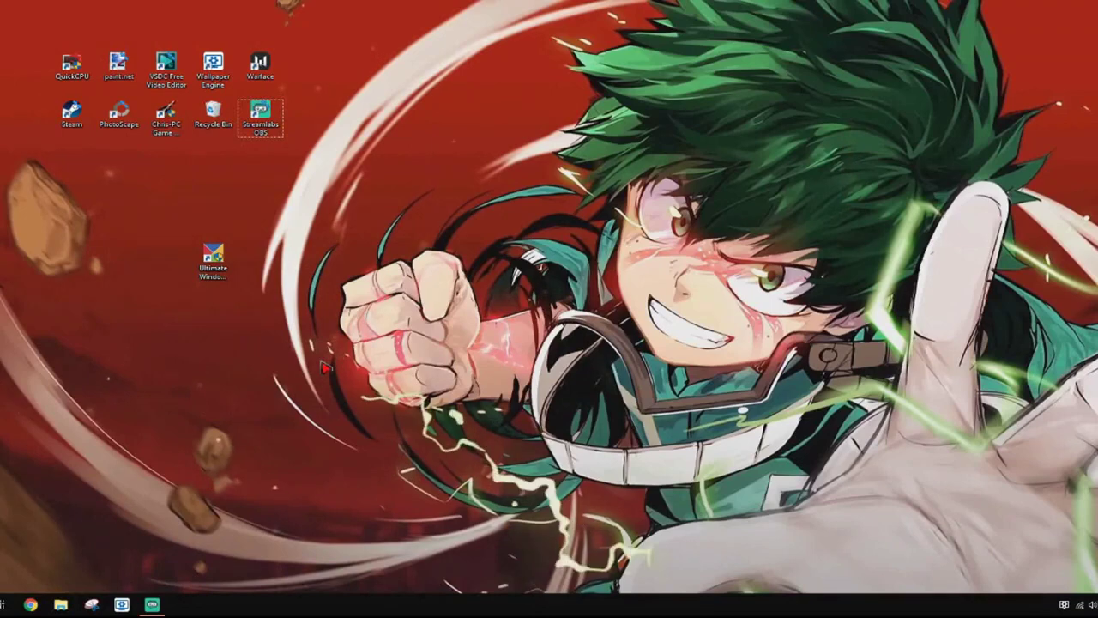
pyautogui.press('super+r')
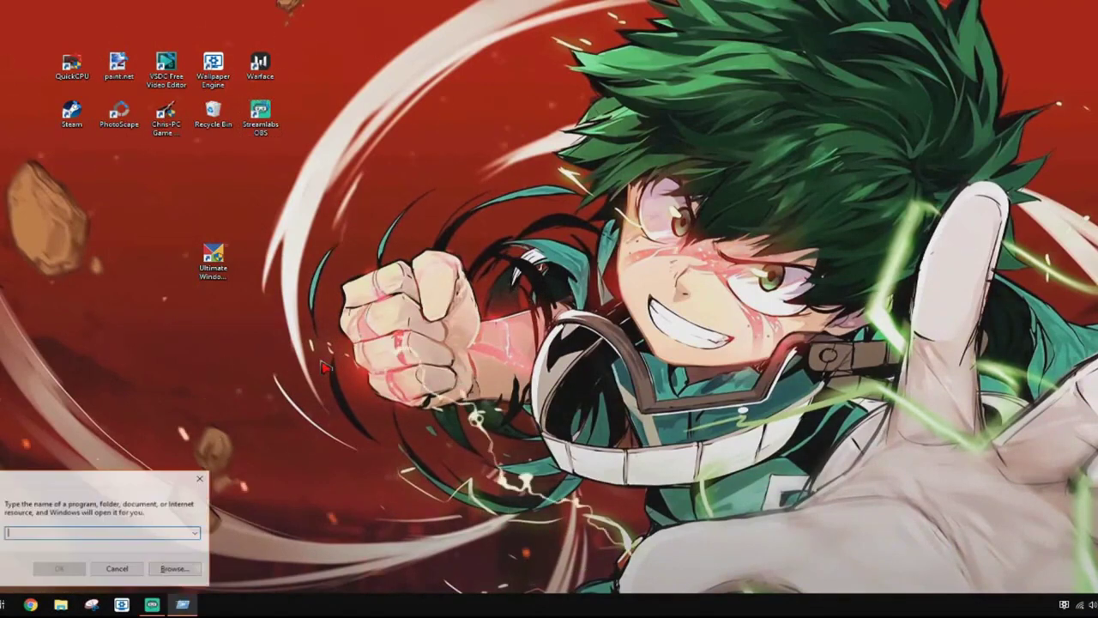
pyautogui.write('s')
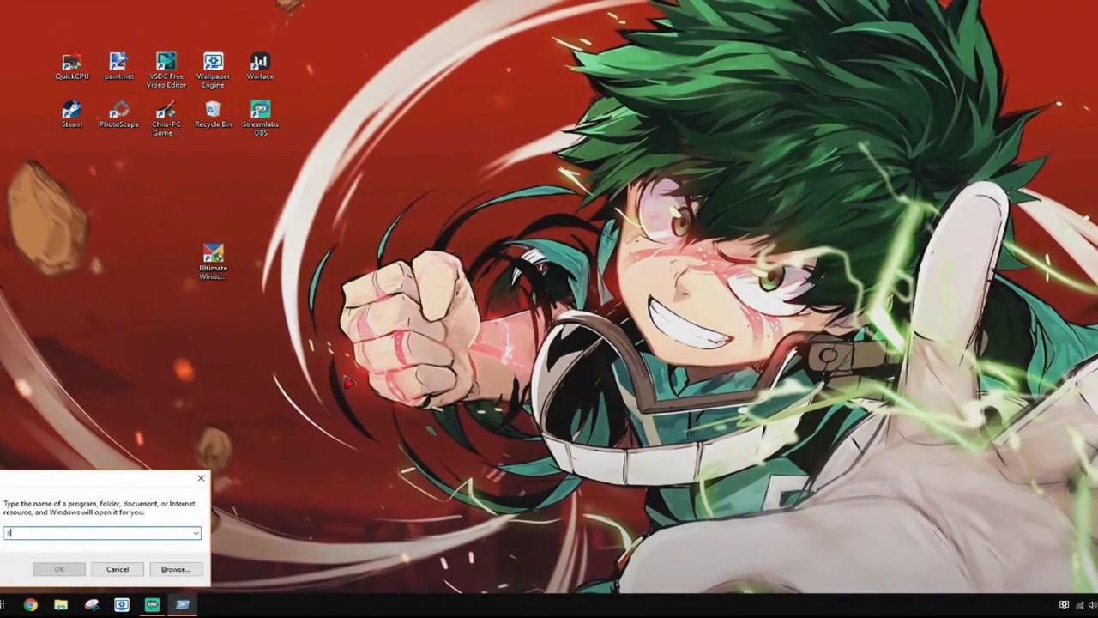
pyautogui.write('ervice')
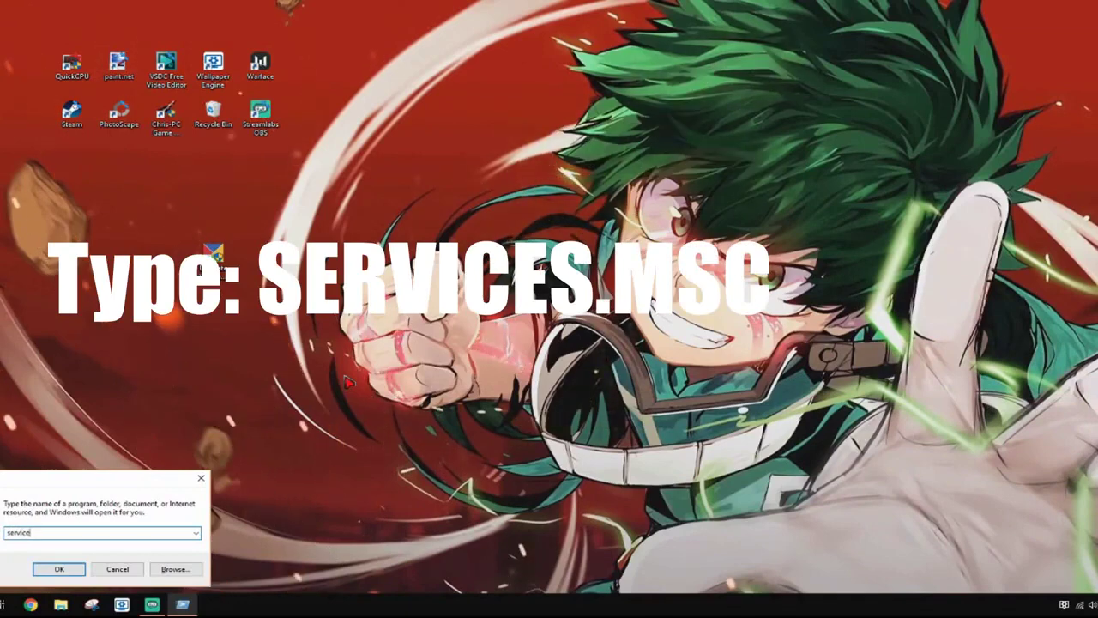
pyautogui.write('s.msc')
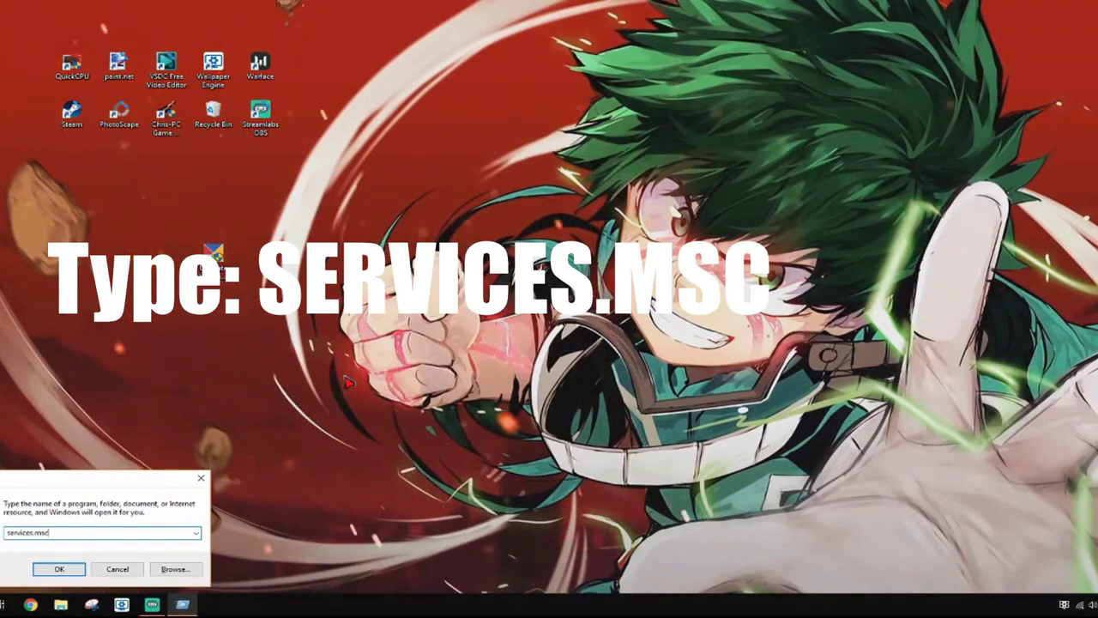
pyautogui.press('Return')
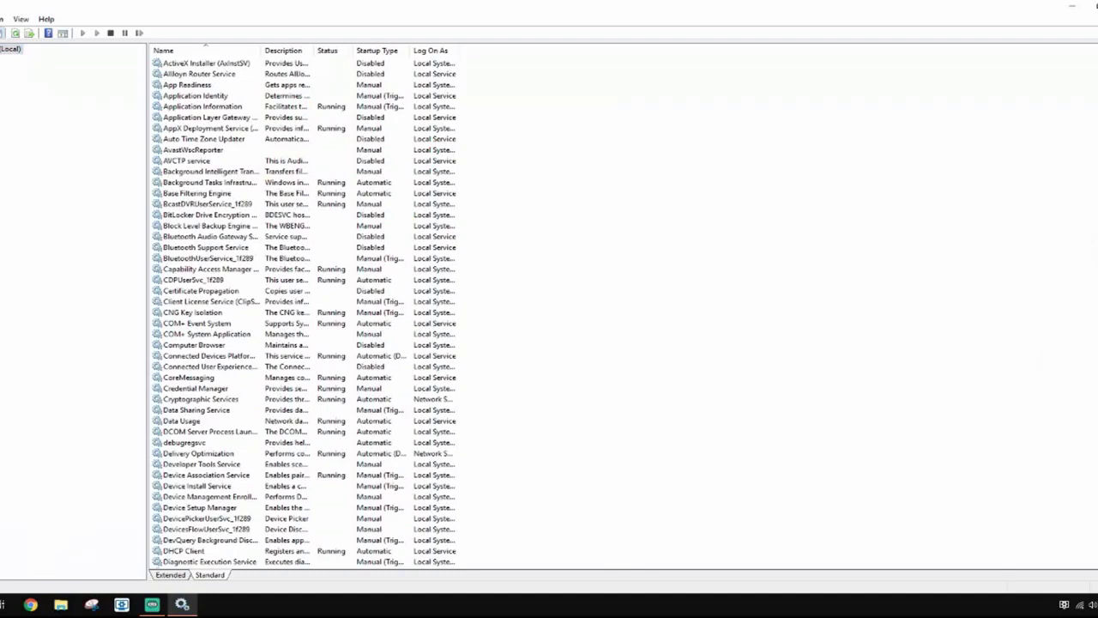
pyautogui.scroll(-20, 305, 309)
pyautogui.scroll(20, 305, 308)
pyautogui.scroll(-20, 305, 309)
pyautogui.scroll(20, 304, 309)
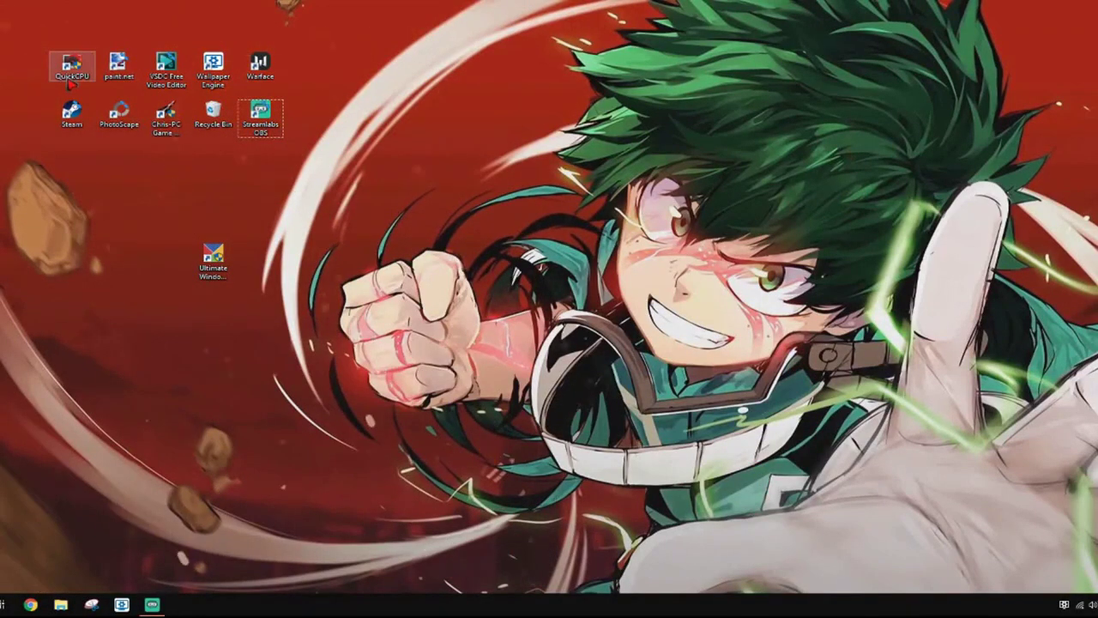
# - Launch Quick CPU from its desktop shortcut and choose the maximum performance preset
pyautogui.moveTo(72, 79); pyautogui.dragTo(351, 262)
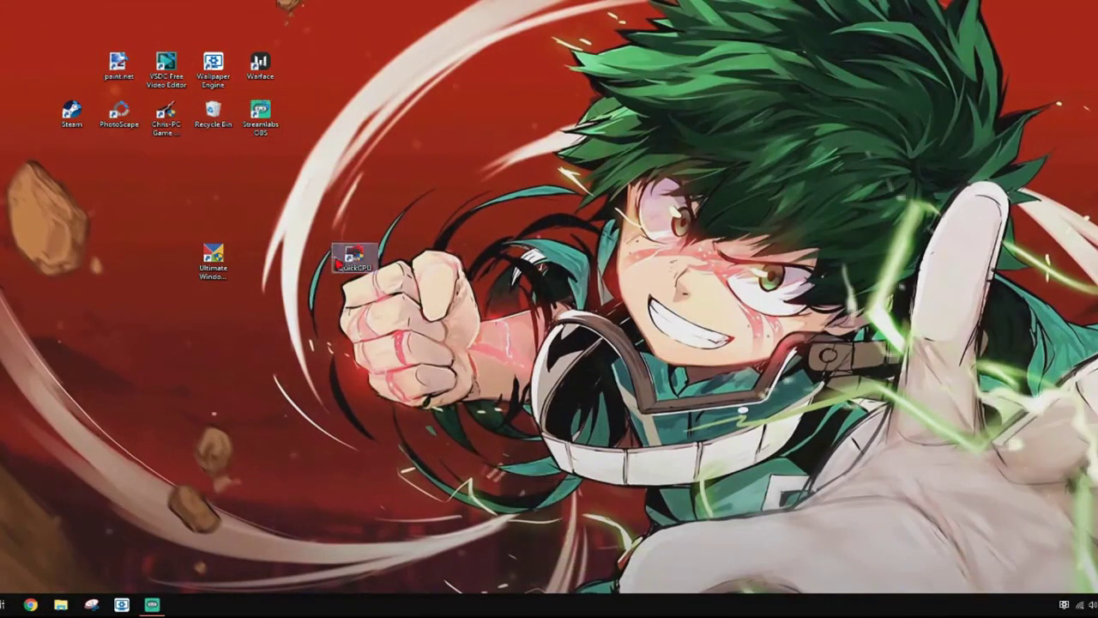
pyautogui.doubleClick(354, 255)
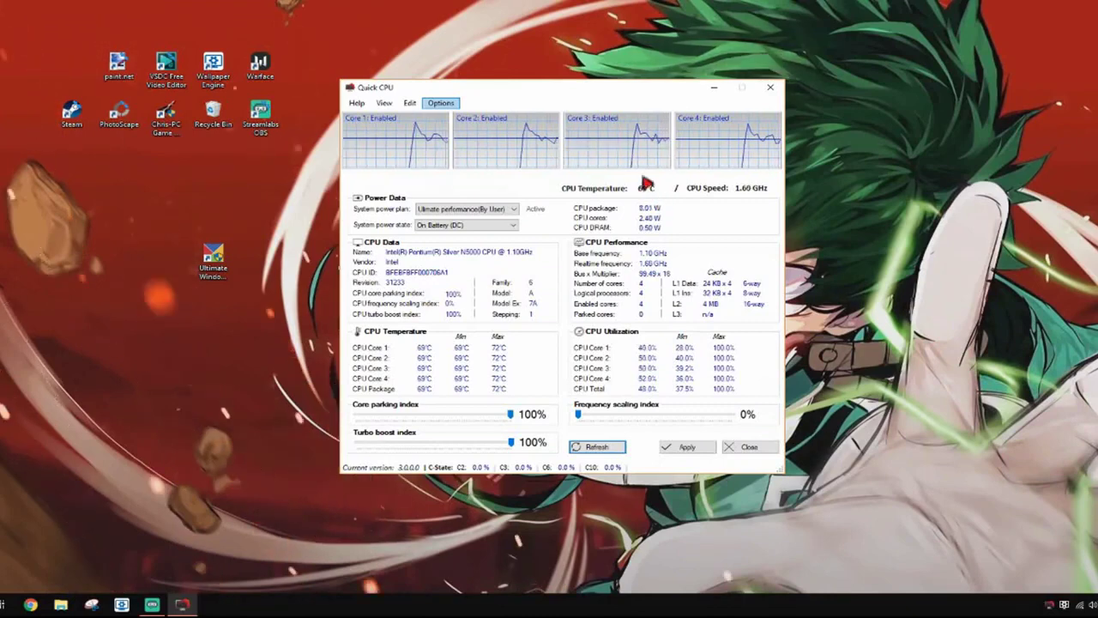
pyautogui.click(441, 103)
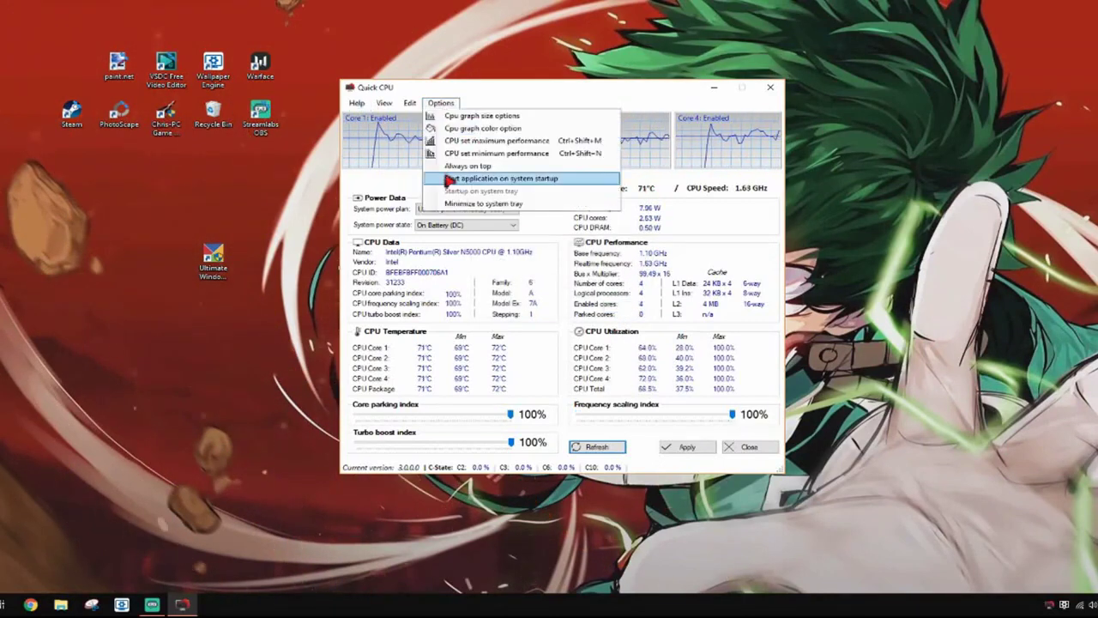
pyautogui.click(541, 142)
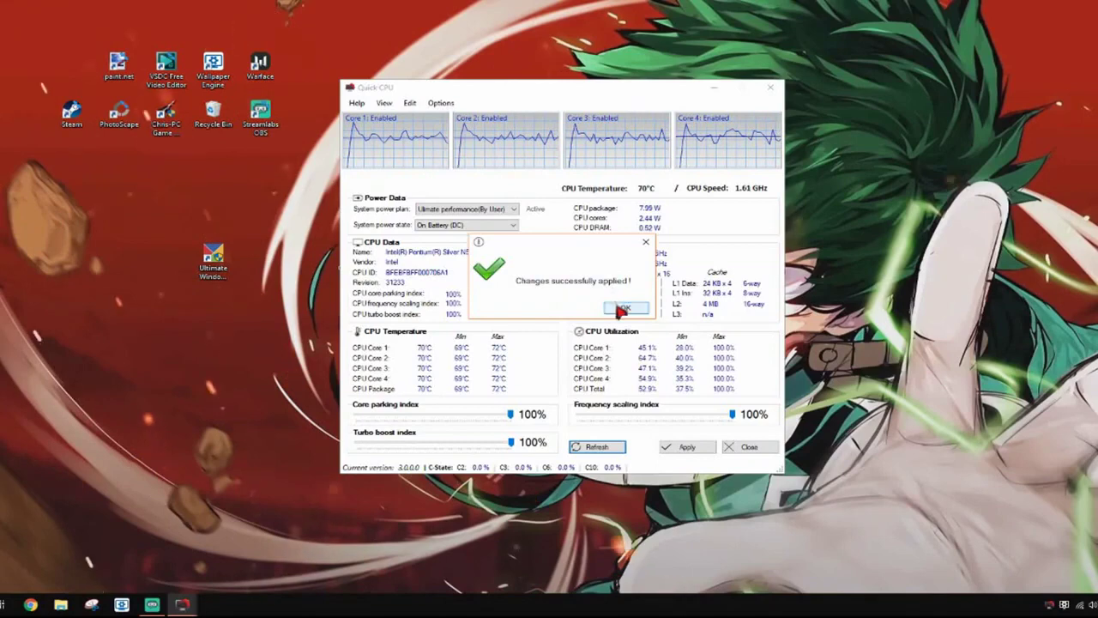
pyautogui.click(619, 306)
# - Apply the 100% core parking, frequency scaling and turbo boost settings, then close Quick CPU
pyautogui.click(684, 448)
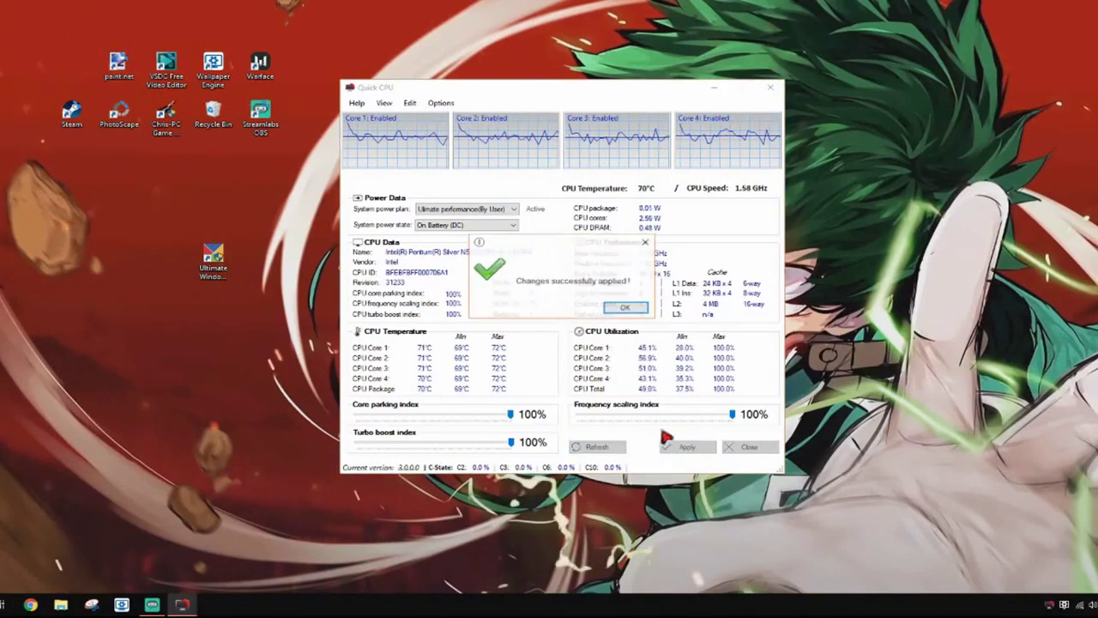
pyautogui.click(622, 306)
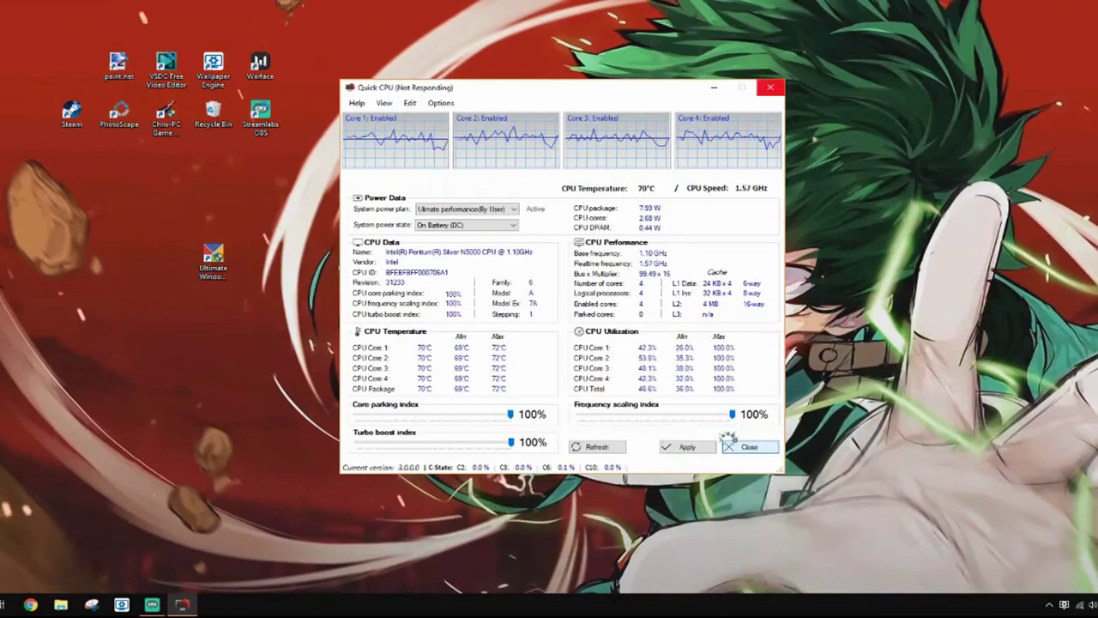
pyautogui.click(749, 446)
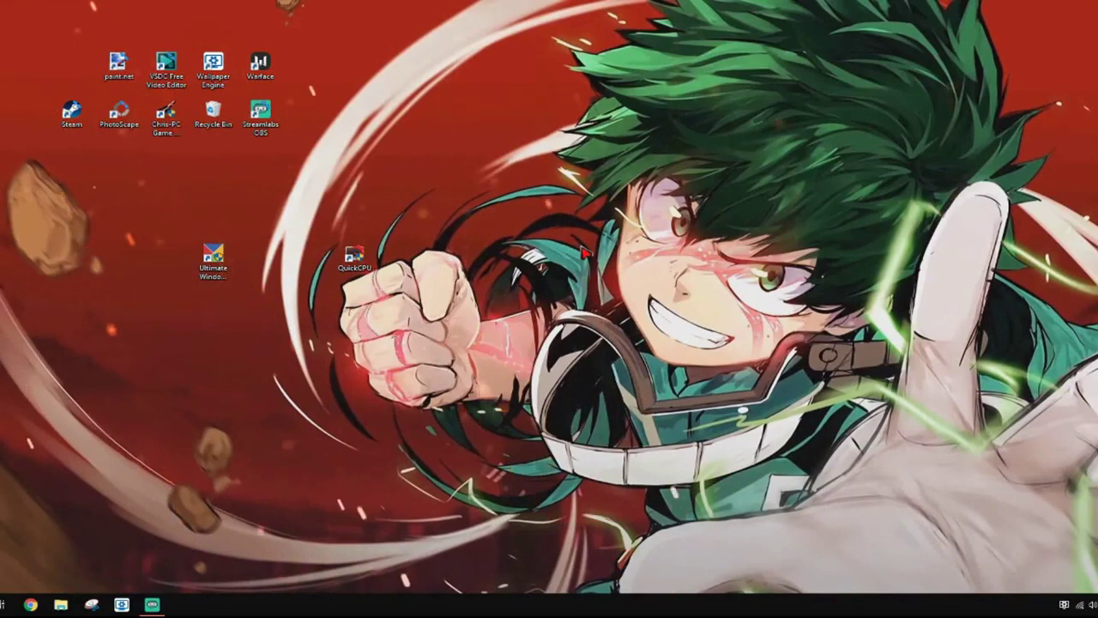
# - Launch regedit and browse to HKEY_CURRENT_USER\Control Panel\Desktop
pyautogui.press('super+r')
pyautogui.write('reg')
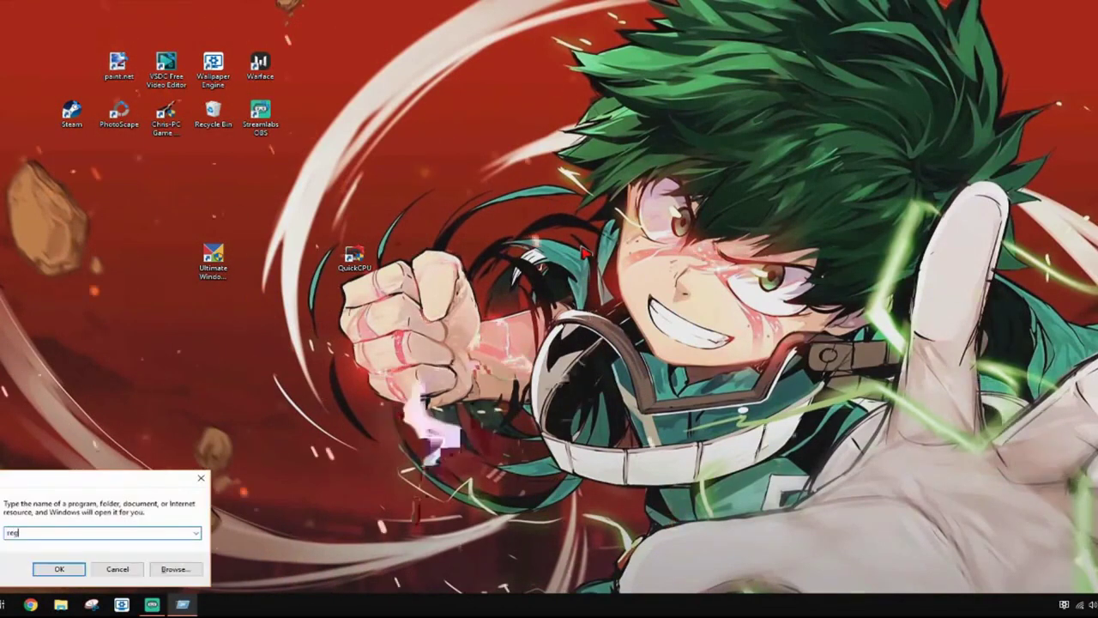
pyautogui.write('edit')
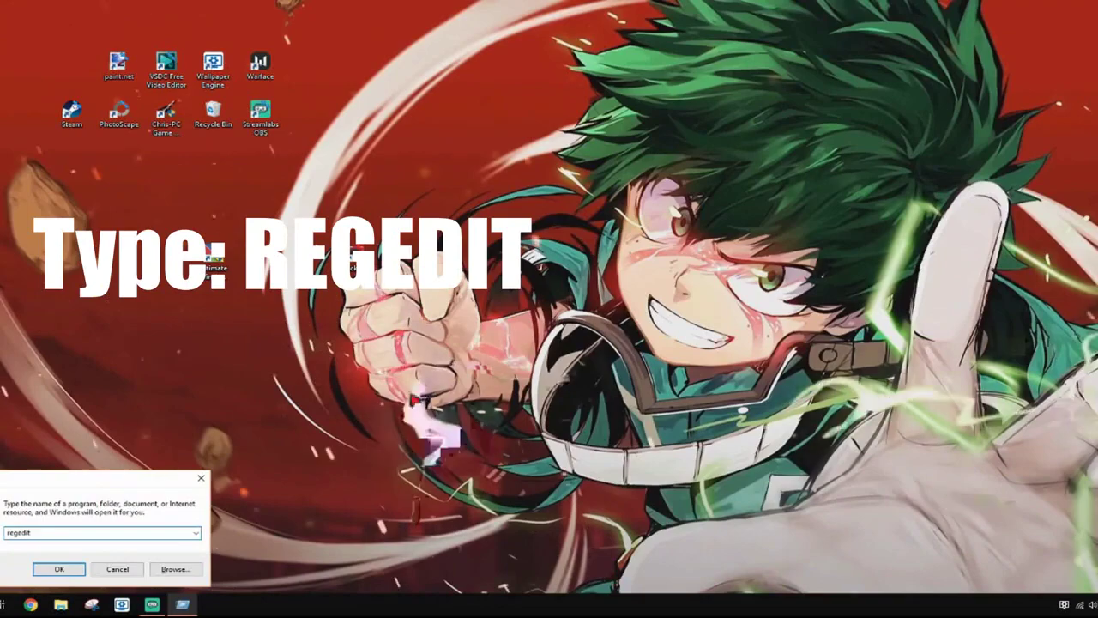
pyautogui.click(65, 569)
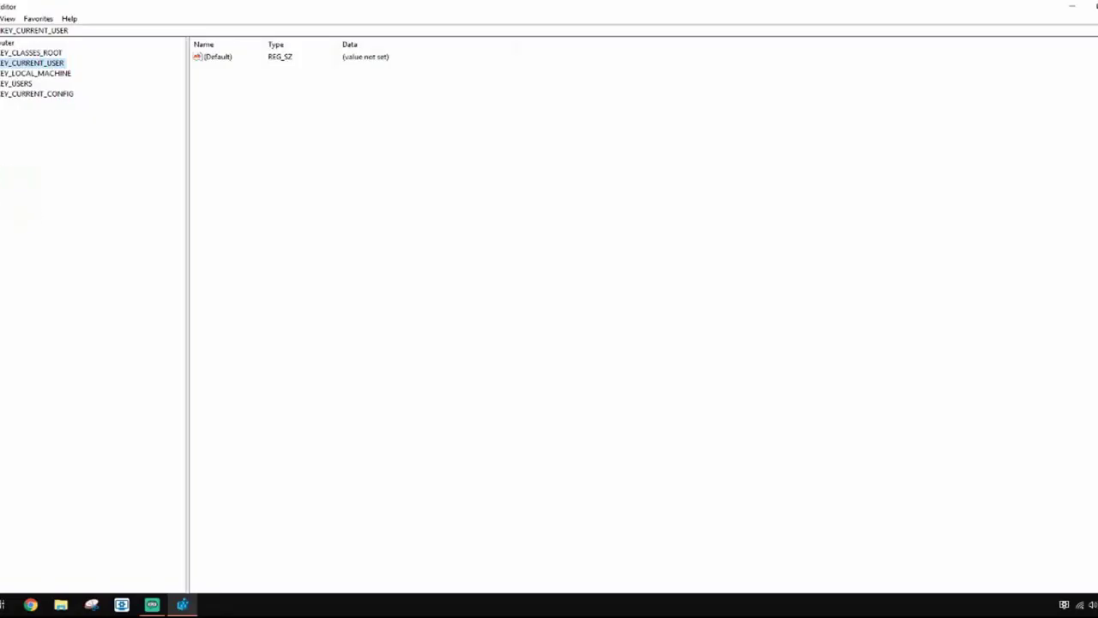
pyautogui.click(14, 62)
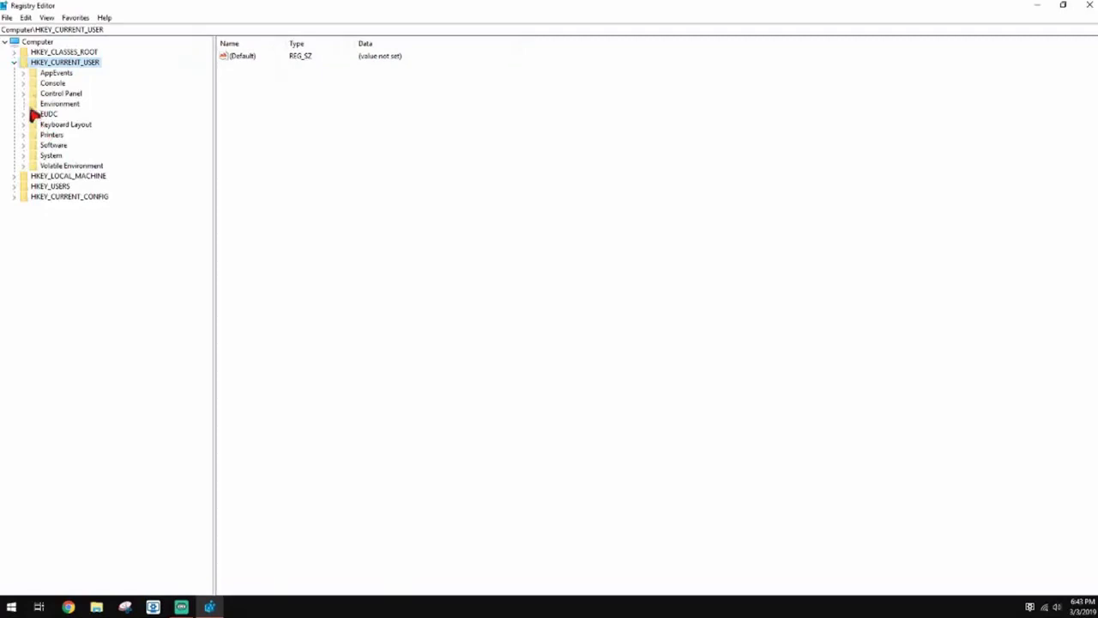
pyautogui.click(23, 93)
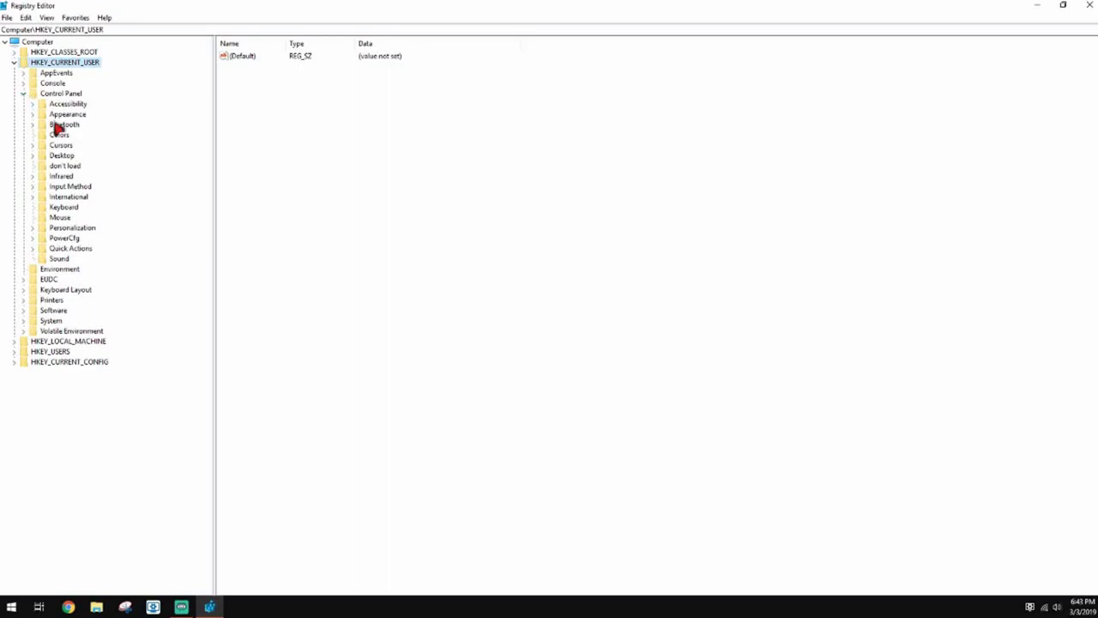
pyautogui.click(61, 156)
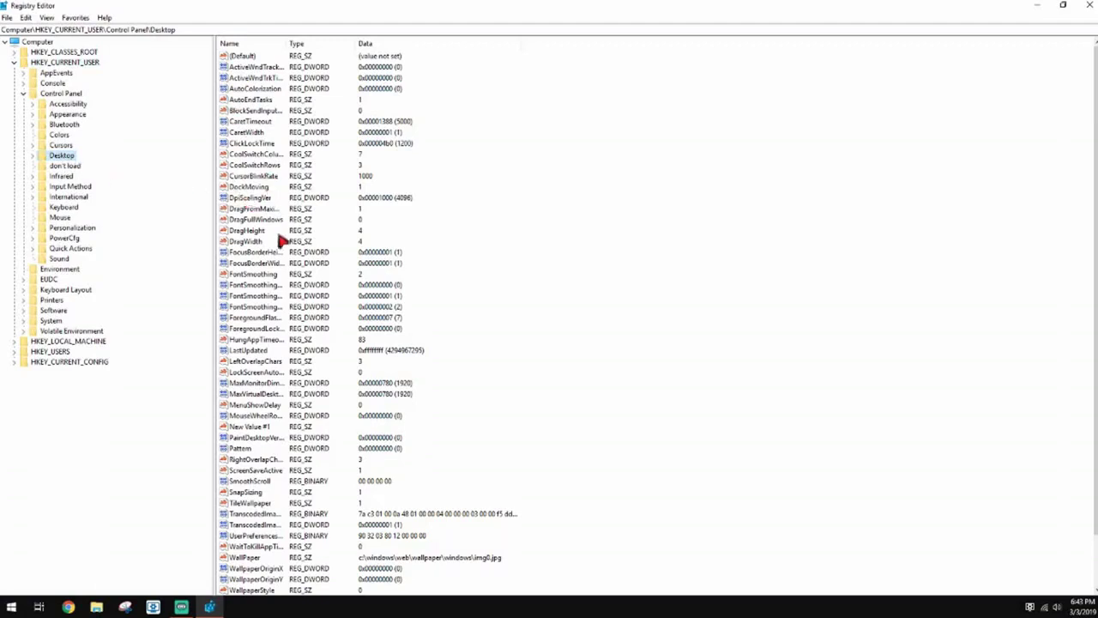
# - Edit MenuShowDelay, confirming its value data at 0
pyautogui.doubleClick(268, 407)
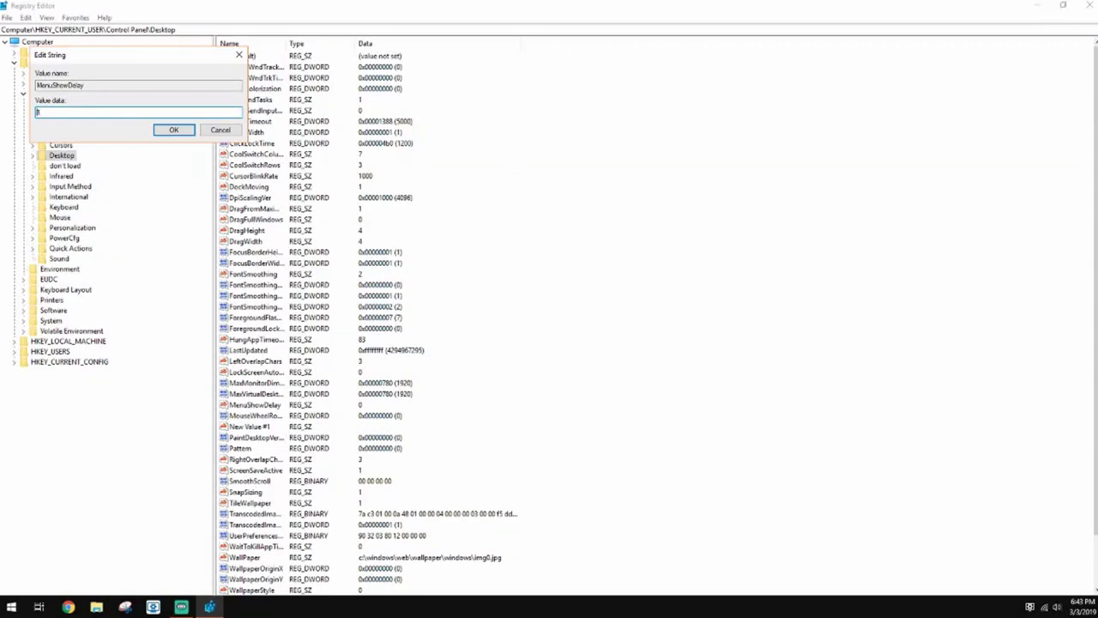
pyautogui.write('1')
pyautogui.doubleClick(95, 111)
pyautogui.click(174, 130)
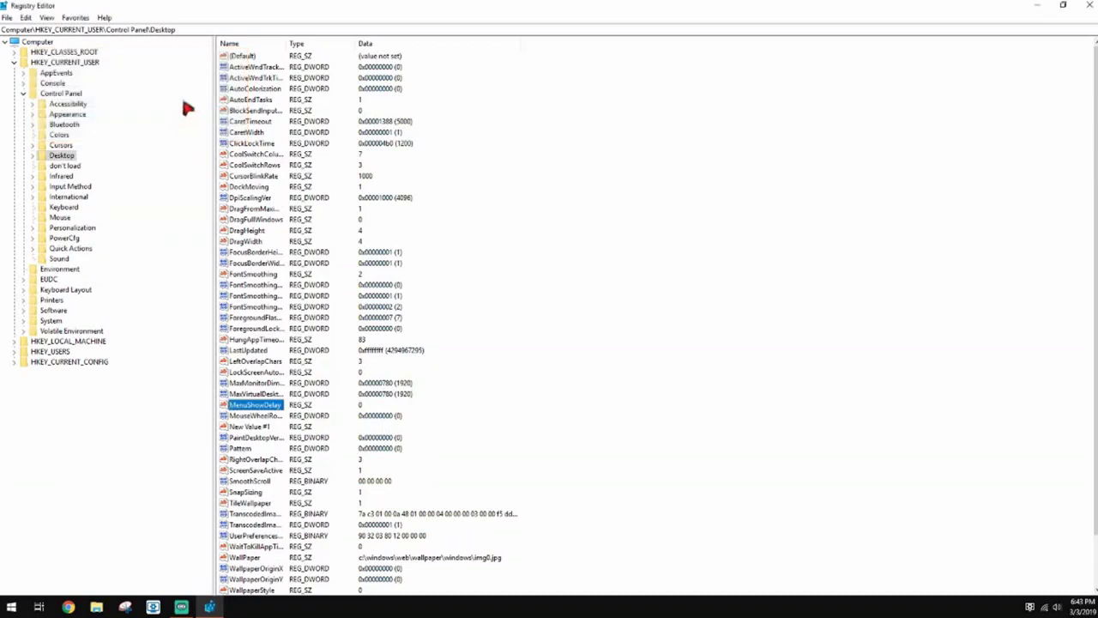
pyautogui.click(65, 62)
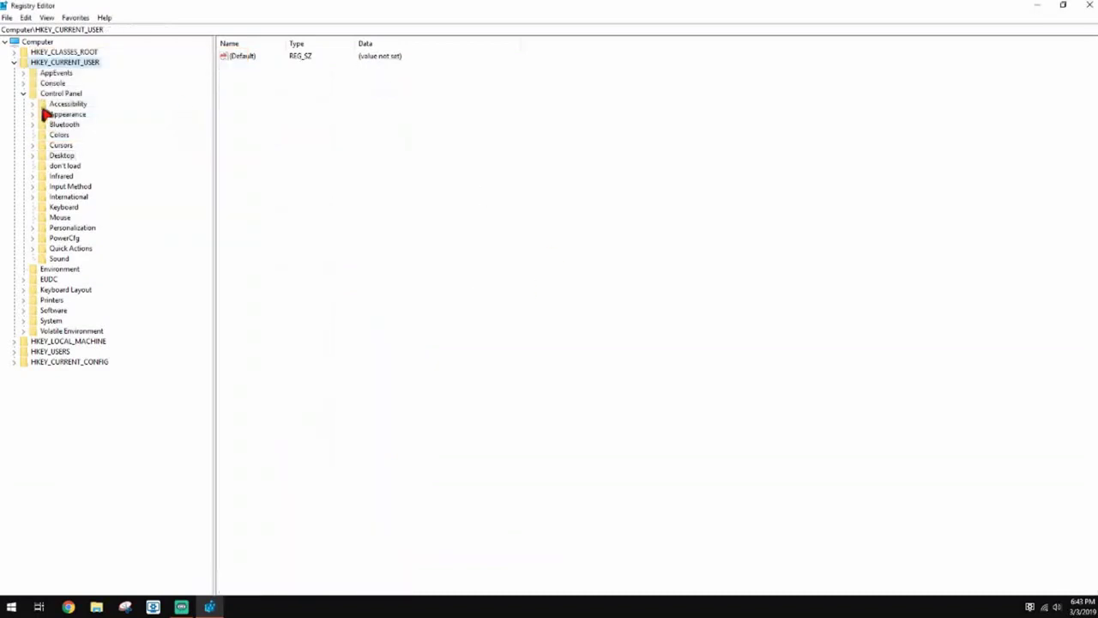
# - Open the Control Panel\Mouse key and confirm MouseHoverTime at 100
pyautogui.click(60, 218)
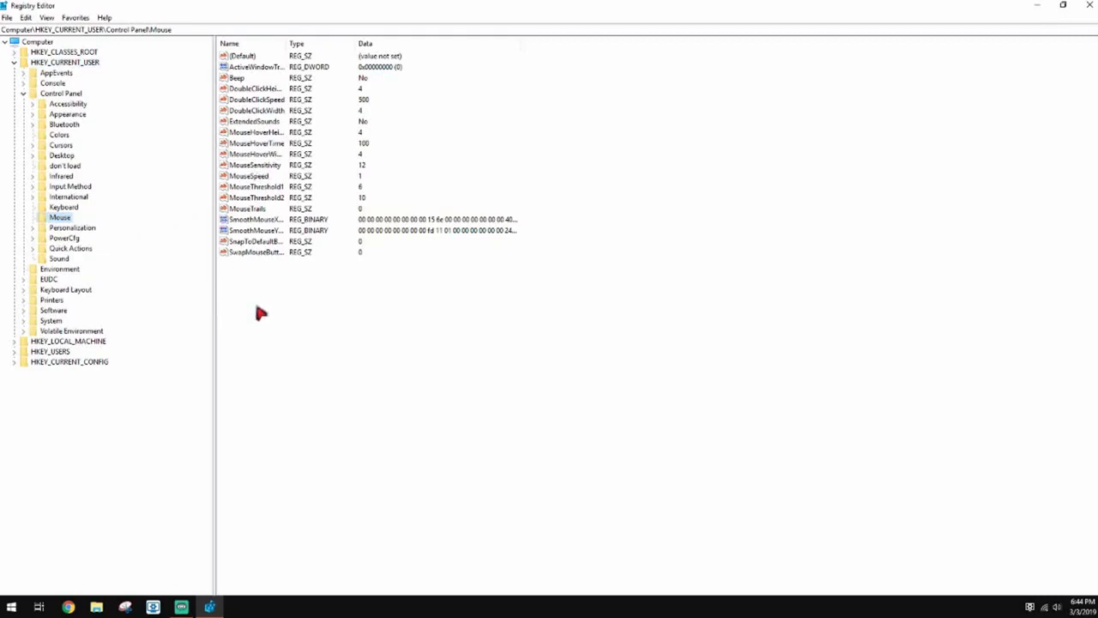
pyautogui.doubleClick(255, 143)
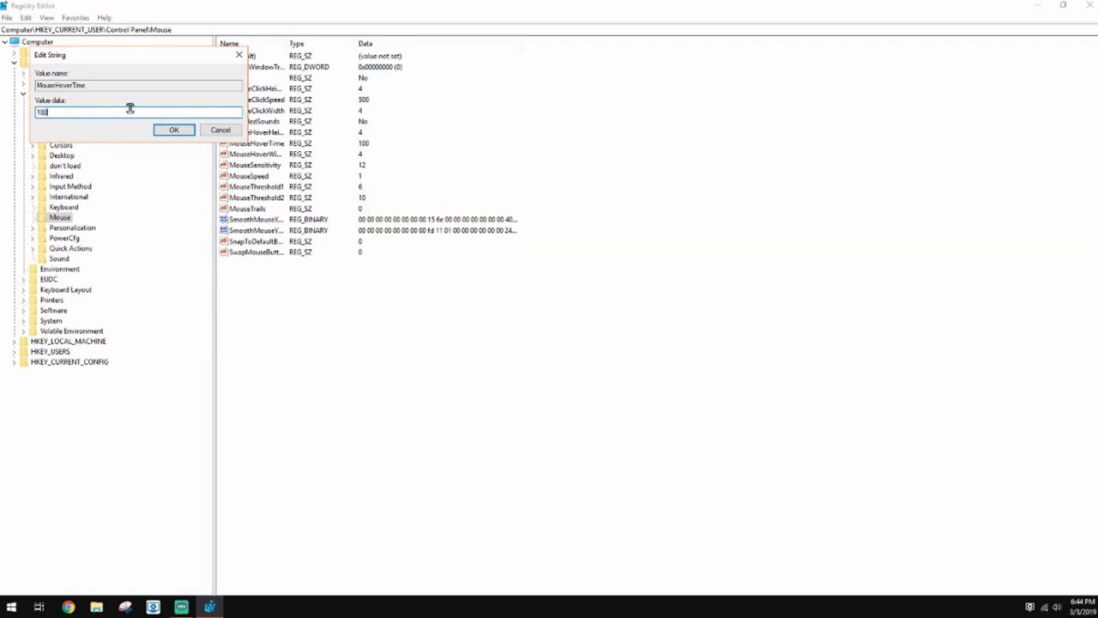
pyautogui.click(175, 131)
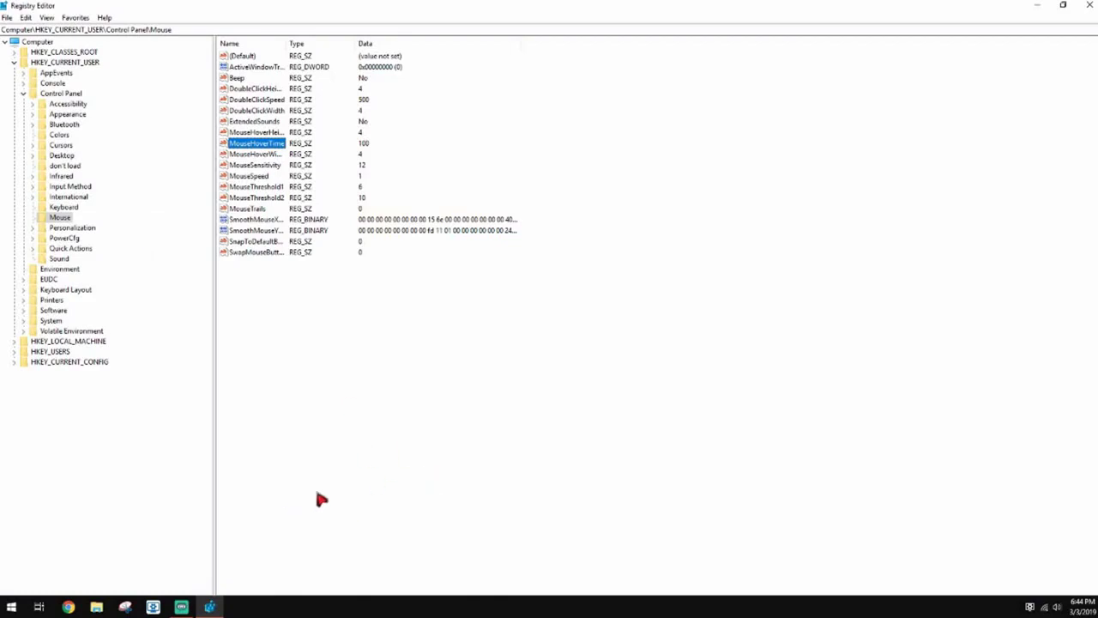
# - Start Task Manager and locate Registry Editor's regedit.exe on the Details tab
pyautogui.rightClick(359, 608)
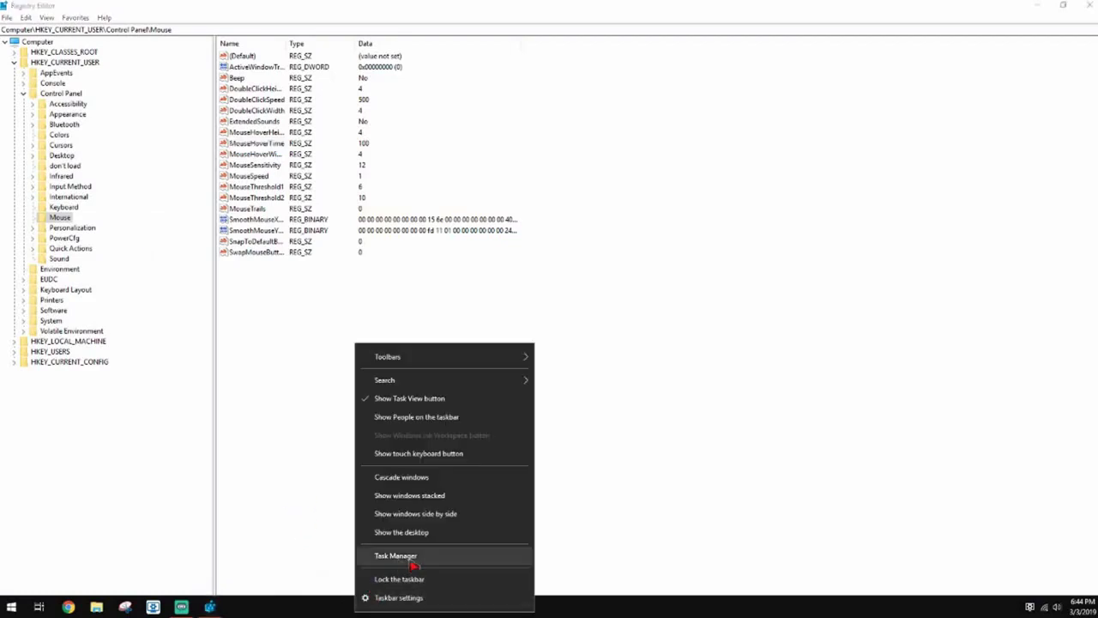
pyautogui.click(377, 555)
pyautogui.rightClick(277, 608)
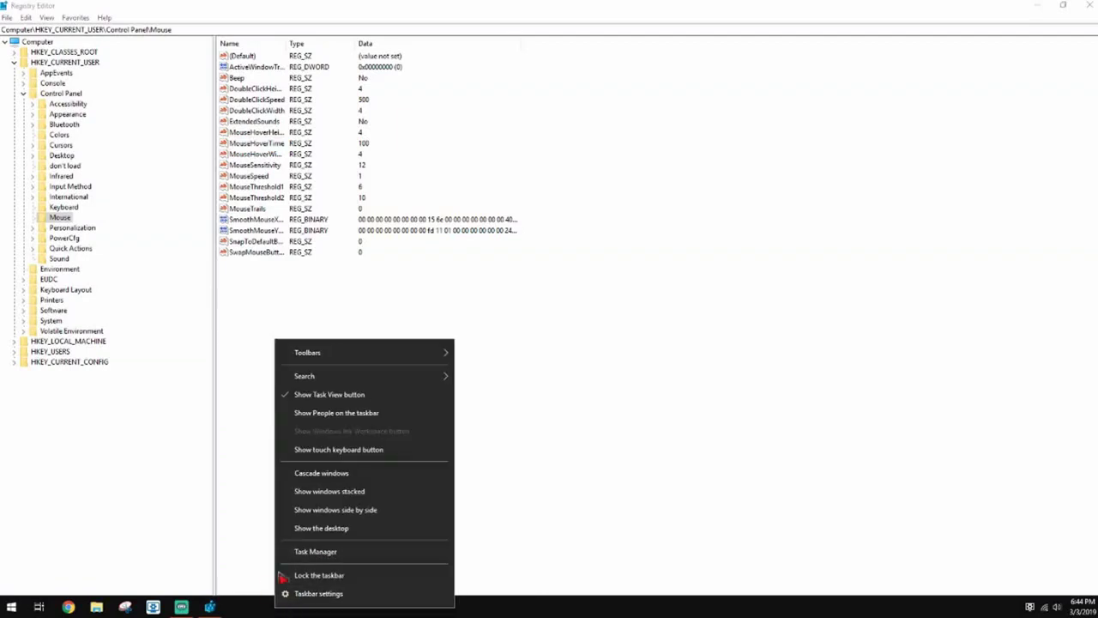
pyautogui.click(325, 554)
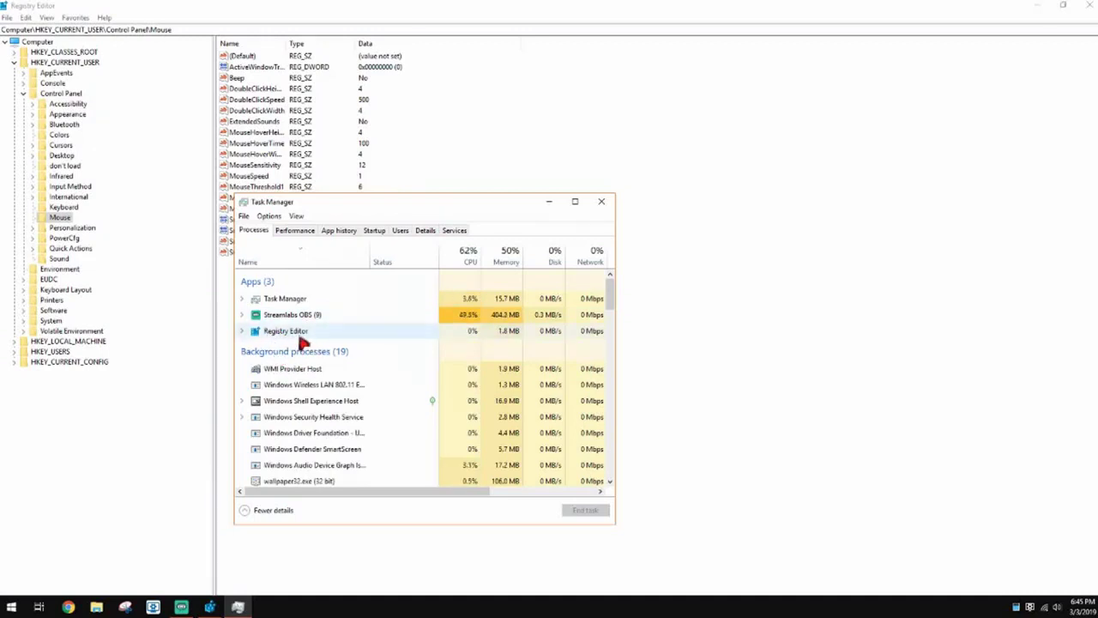
pyautogui.rightClick(296, 335)
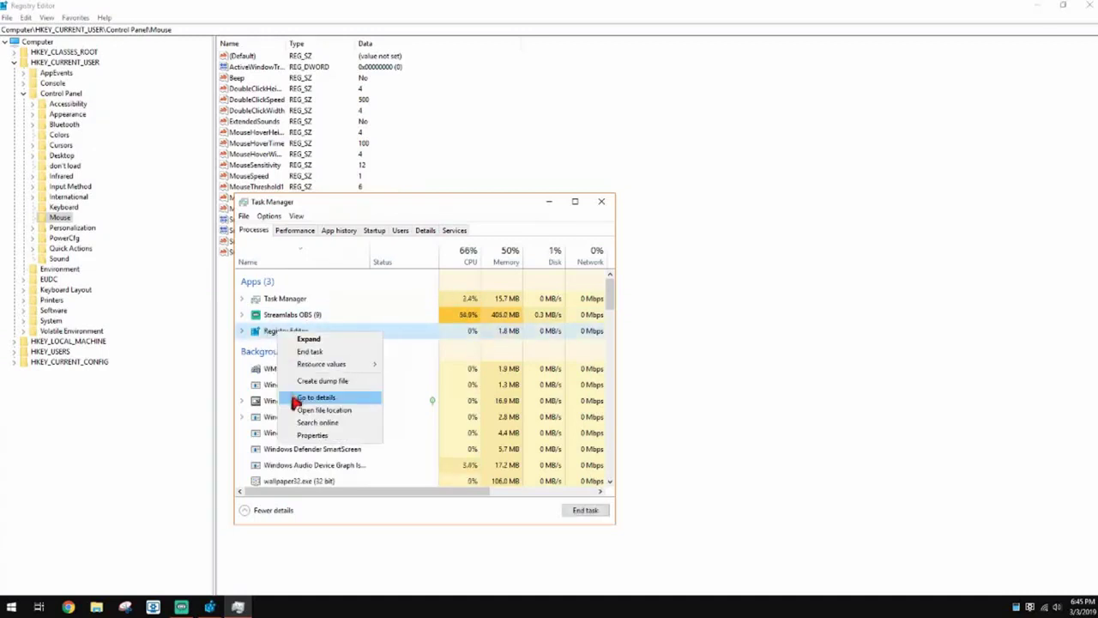
pyautogui.click(296, 401)
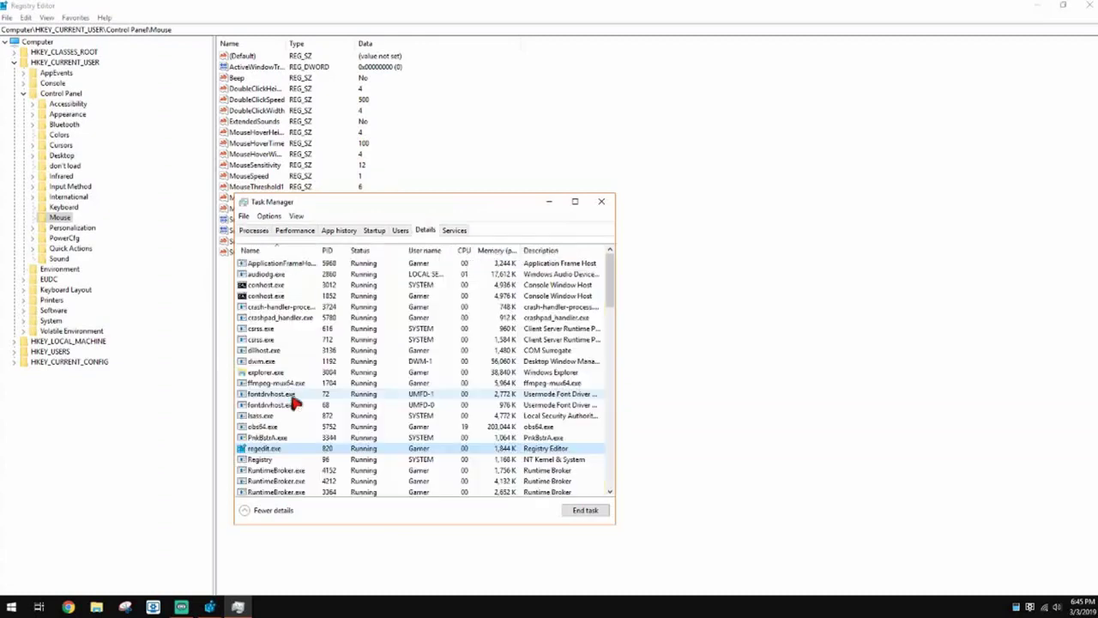
# - Restrict regedit.exe's affinity to CPU 0 only, then review its priority options
pyautogui.rightClick(272, 450)
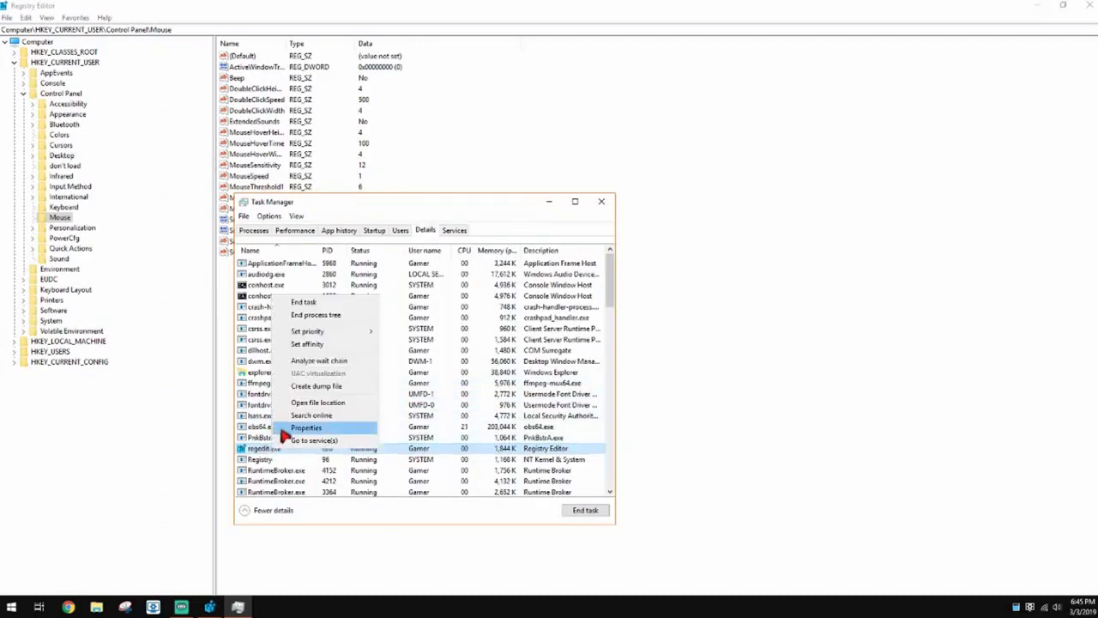
pyautogui.click(314, 347)
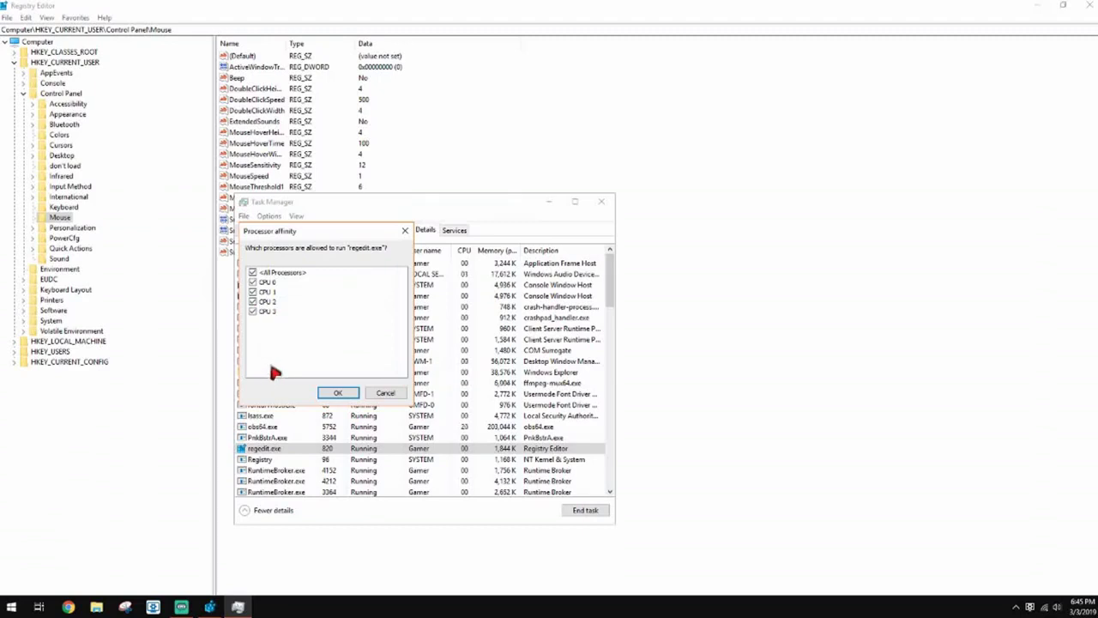
pyautogui.click(252, 311)
pyautogui.click(252, 292)
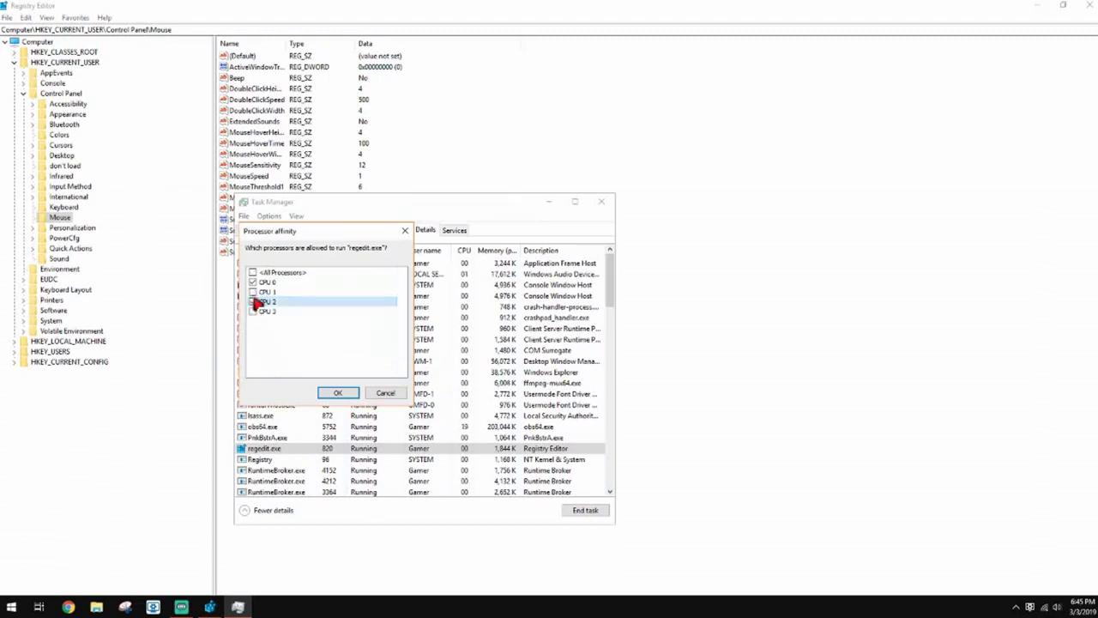
pyautogui.click(253, 302)
pyautogui.click(252, 282)
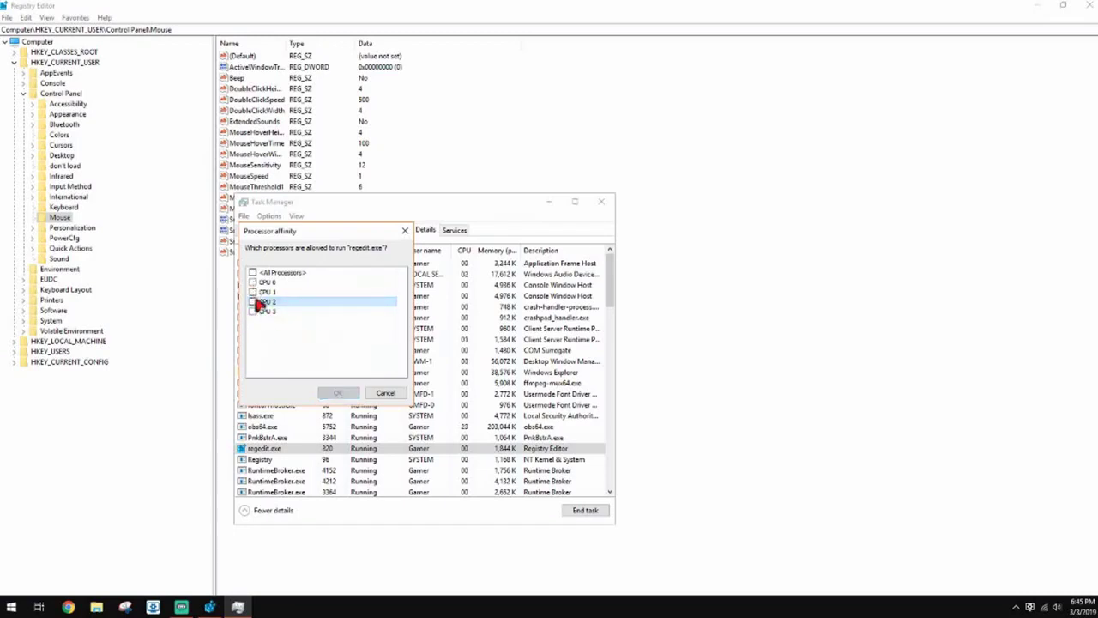
pyautogui.click(252, 282)
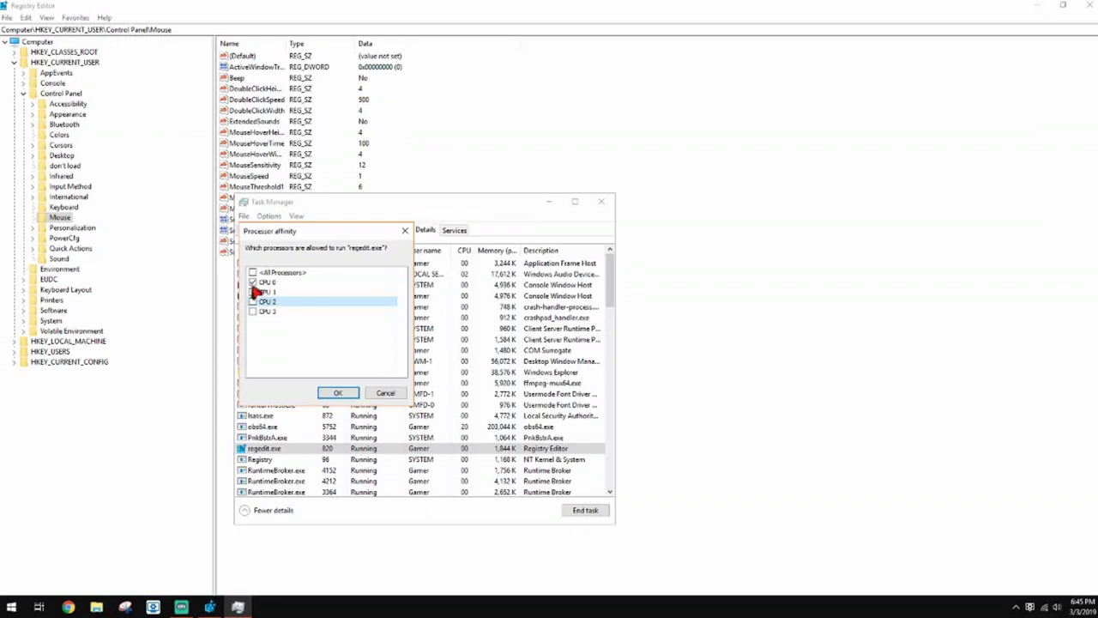
pyautogui.click(252, 283)
pyautogui.click(252, 284)
pyautogui.click(334, 393)
pyautogui.rightClick(296, 448)
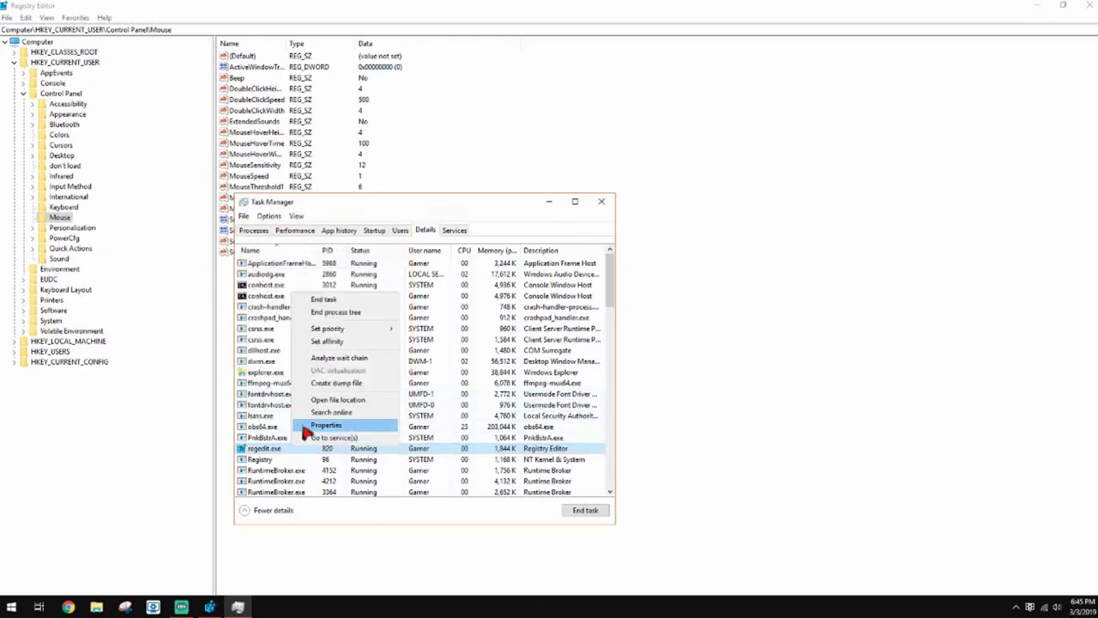
pyautogui.moveTo(342, 331)
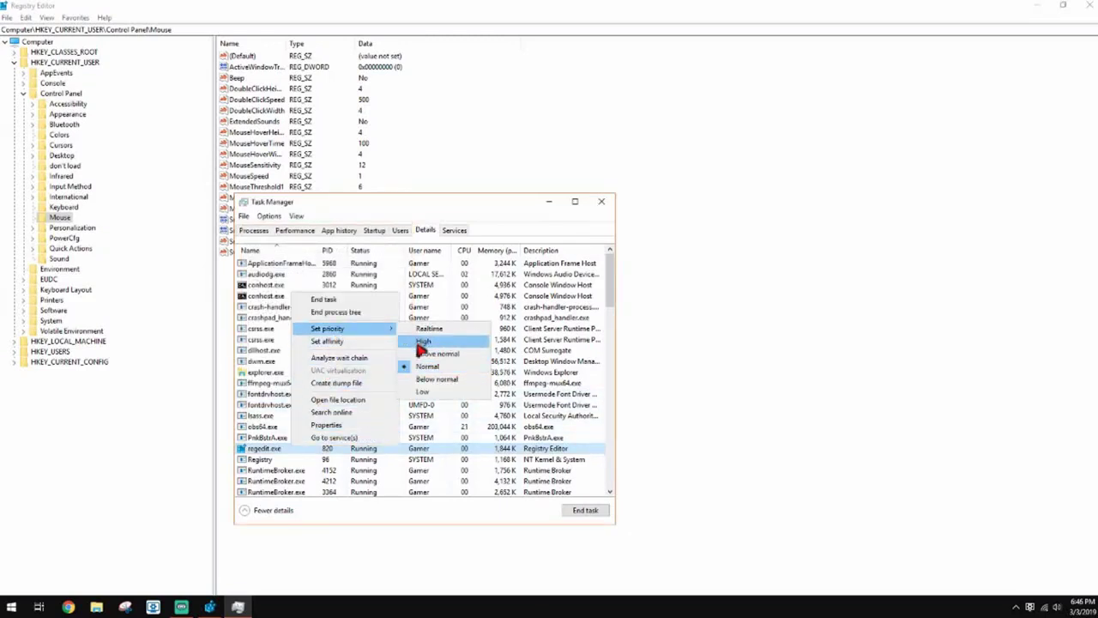